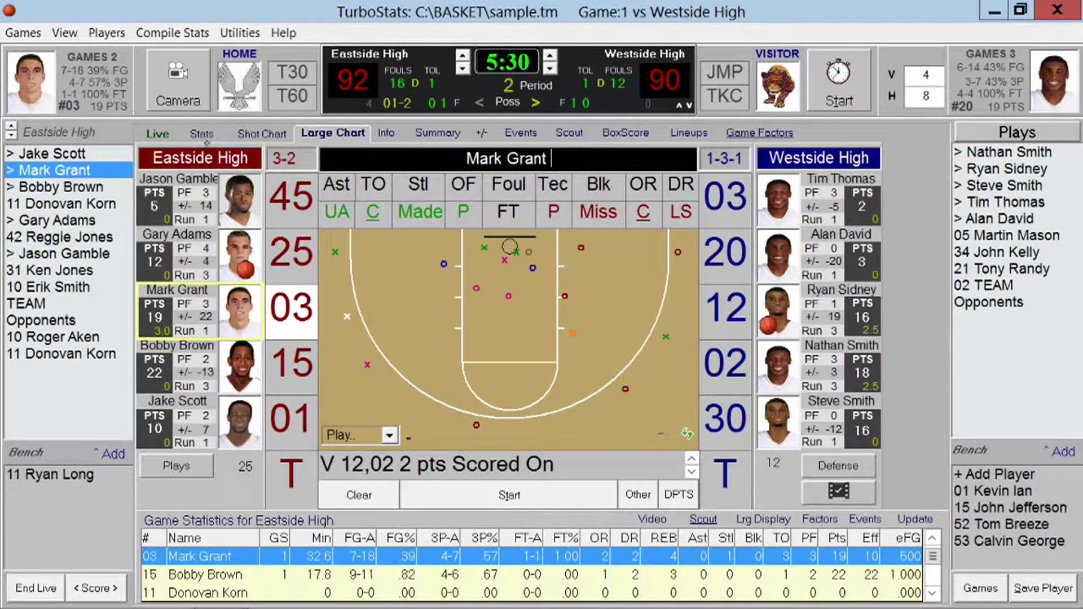
Step: Examine the selected Eastside player's game stats and the weights used in the efficiency calculation, cancelling without saving
click(202, 135)
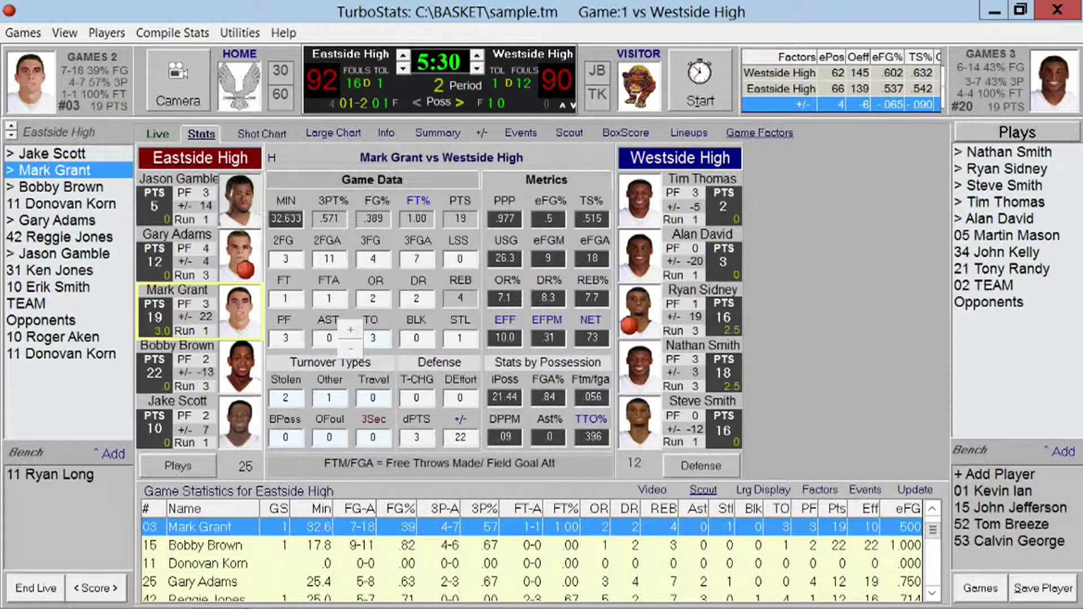
click(506, 320)
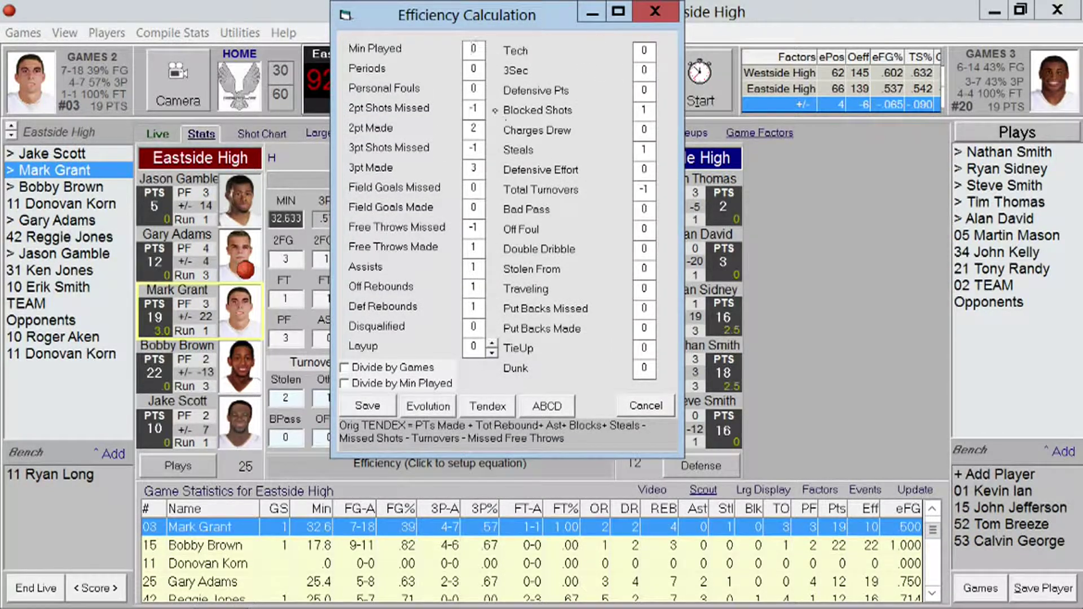
key(Tab)
key(Tab)
key(Tab)
key(Tab)
key(Tab)
key(Tab)
click(660, 403)
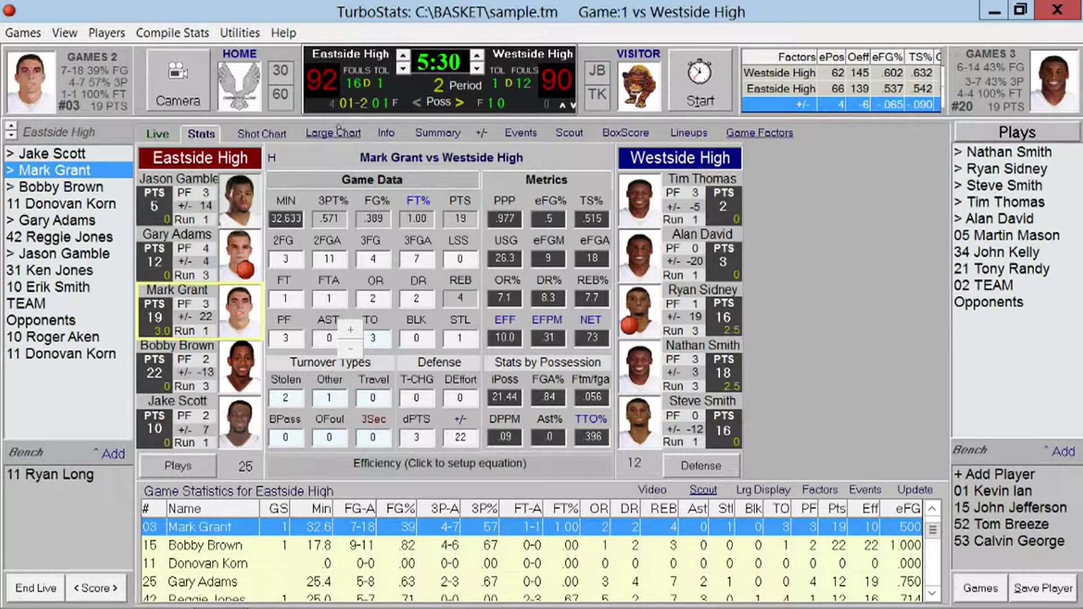
Step: Return to the large shot chart and turn off the player photos in the live game settings
click(343, 133)
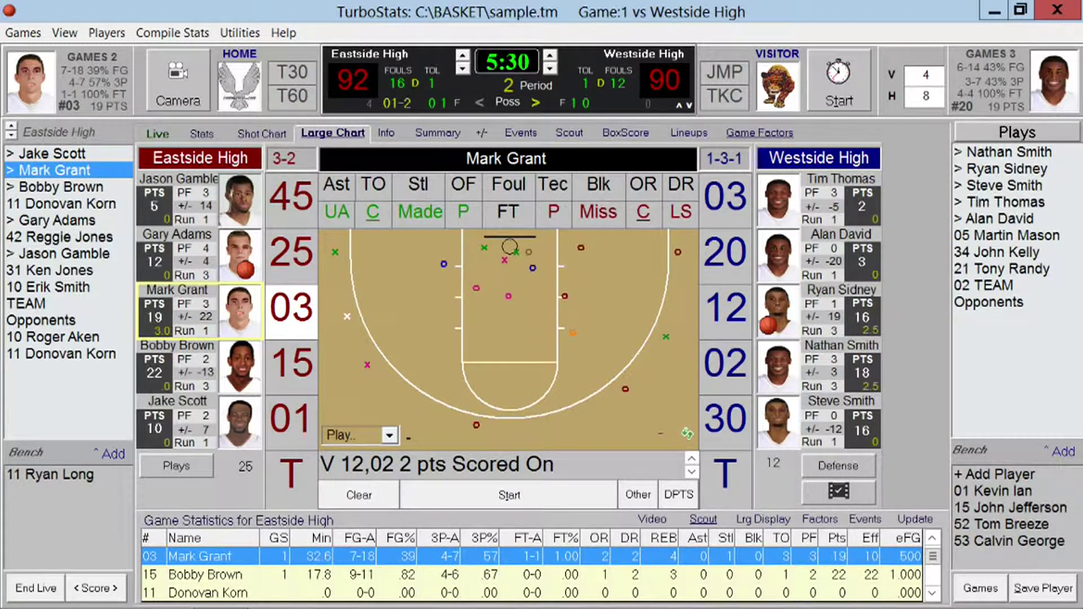
click(389, 498)
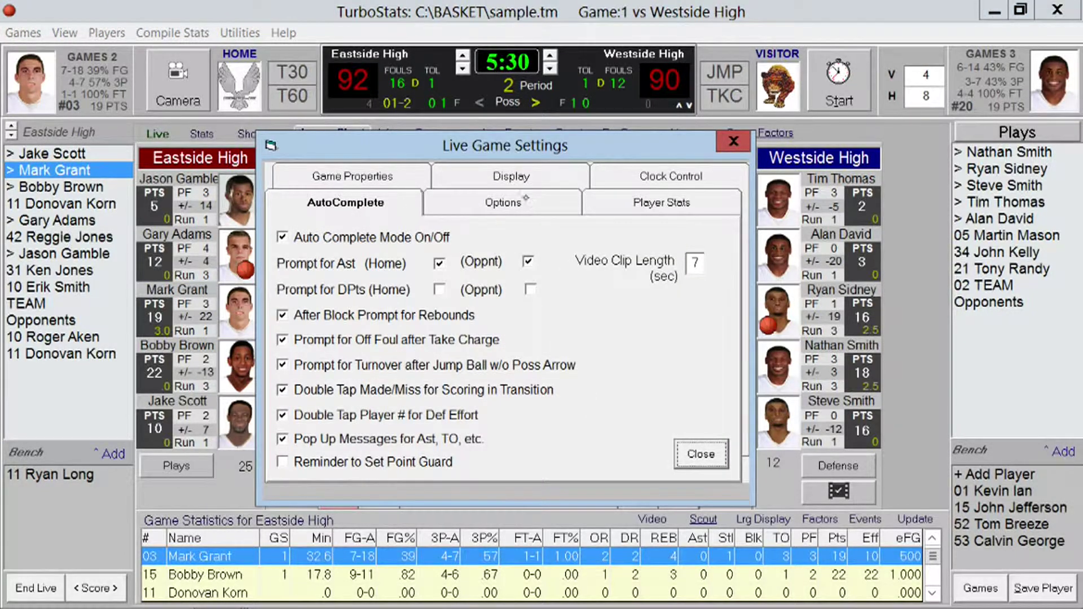
click(665, 205)
click(284, 249)
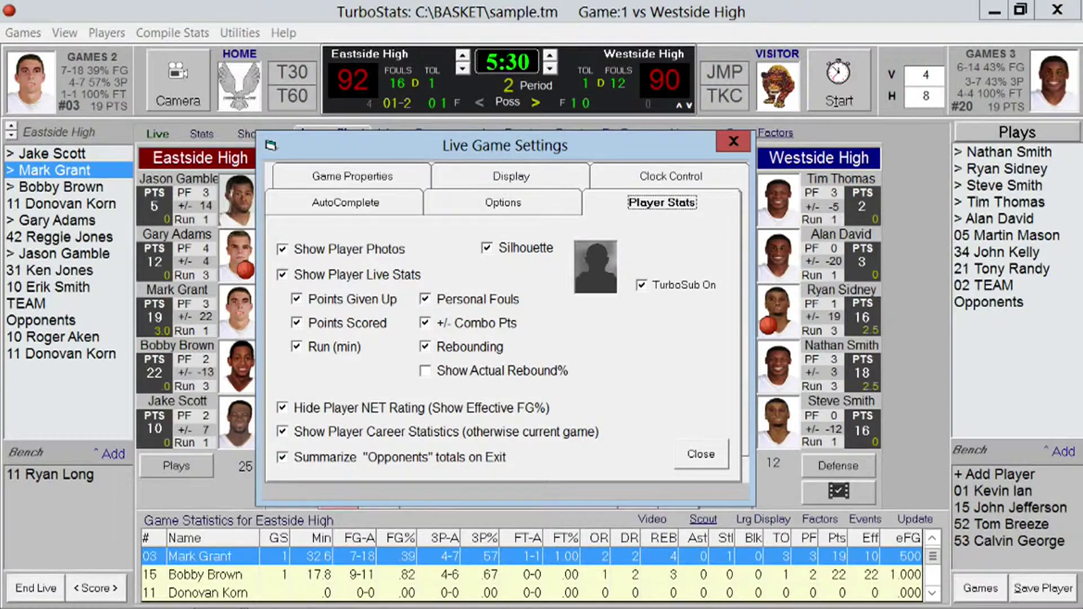
key(Escape)
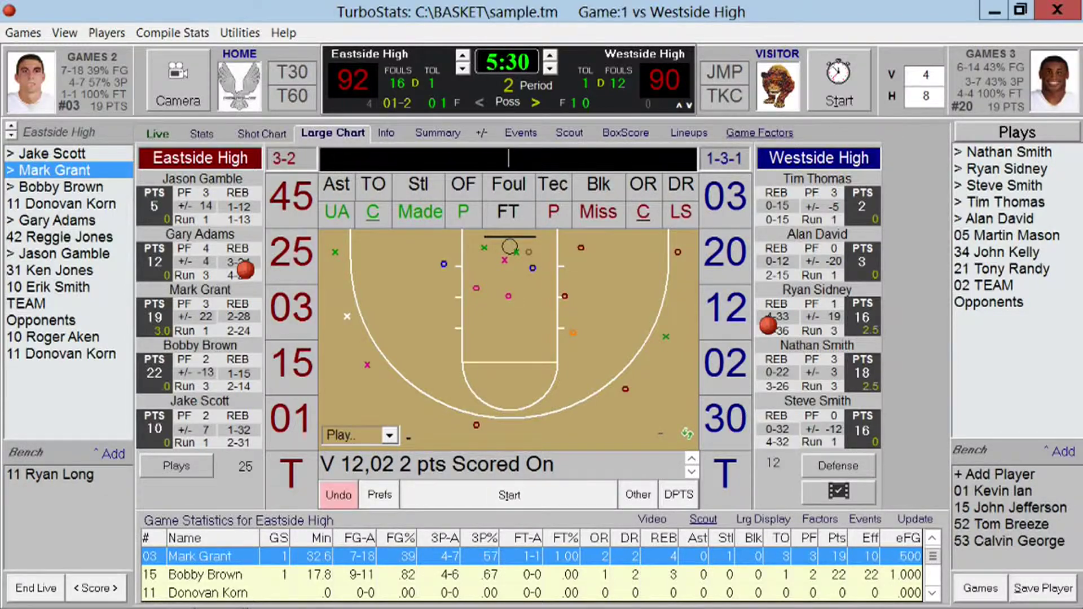
Step: Record a missed three-point shot by Eastside 25 from the left wing, with the offensive rebound by Eastside 45
text(252)
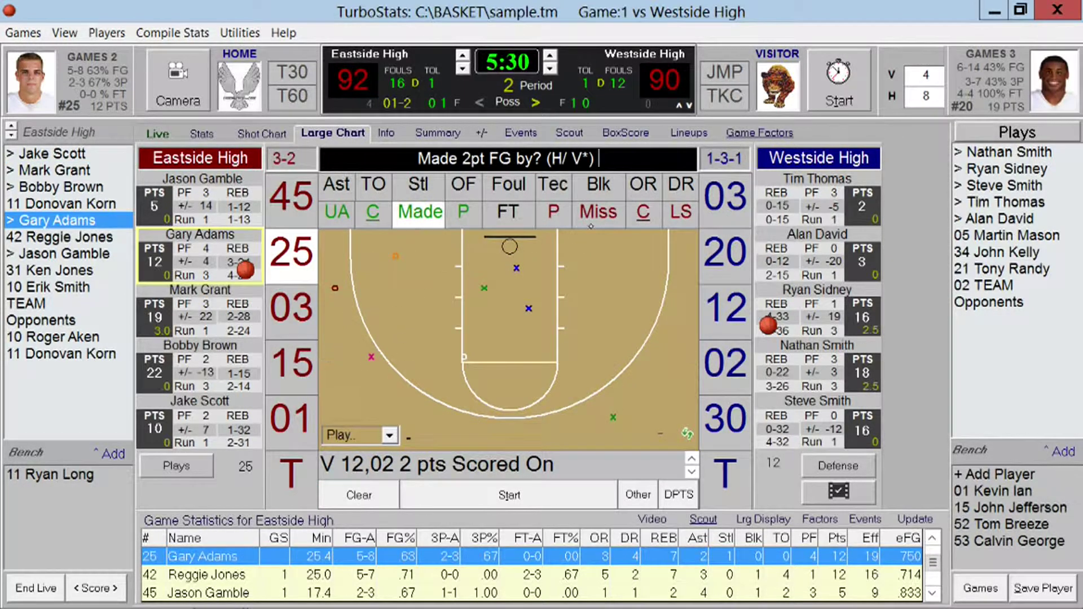
text(m)
click(352, 321)
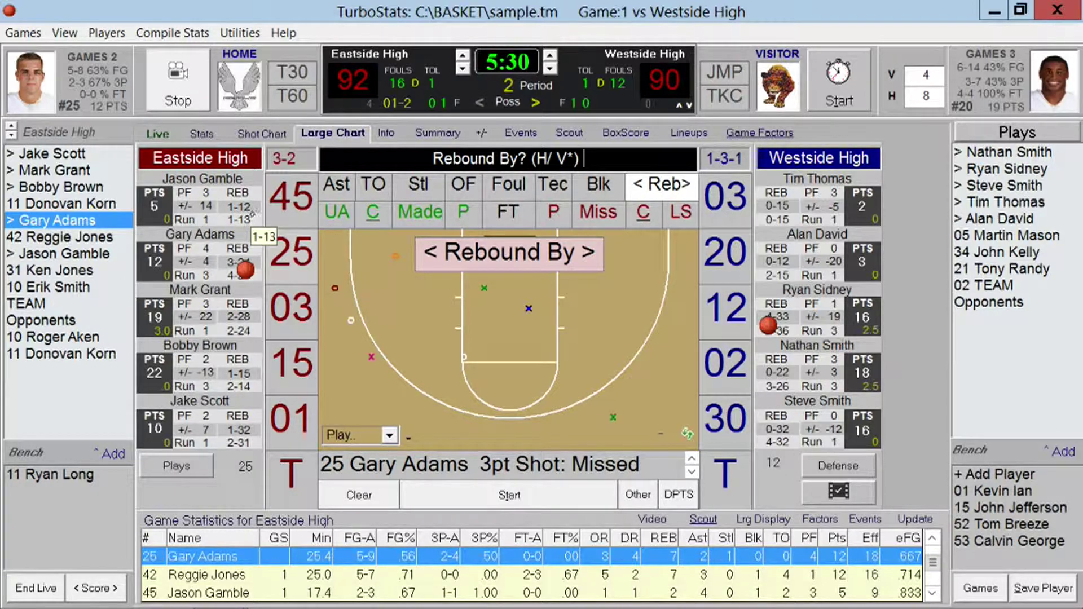
click(288, 196)
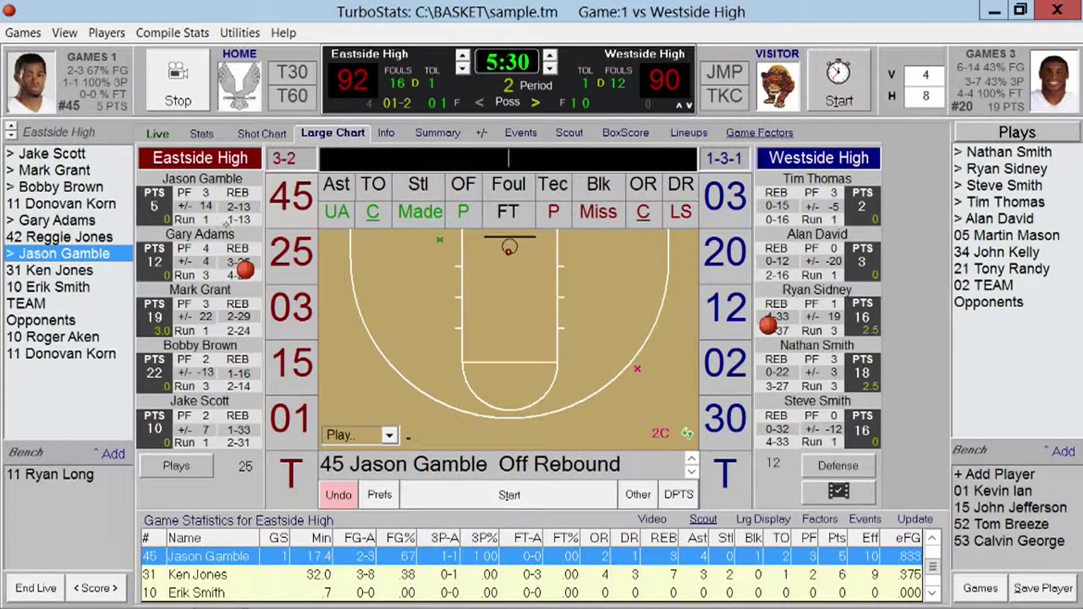
Step: Record a missed three-point shot by Westside 03 from the right wing, with the defensive rebound by Eastside 45
click(723, 197)
click(598, 212)
click(669, 308)
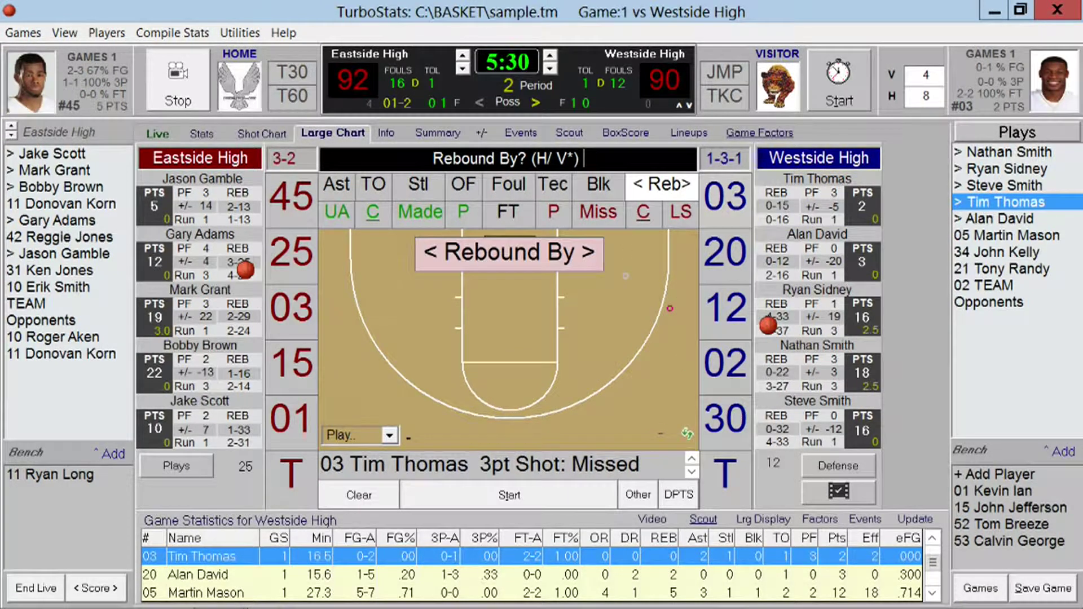
click(290, 197)
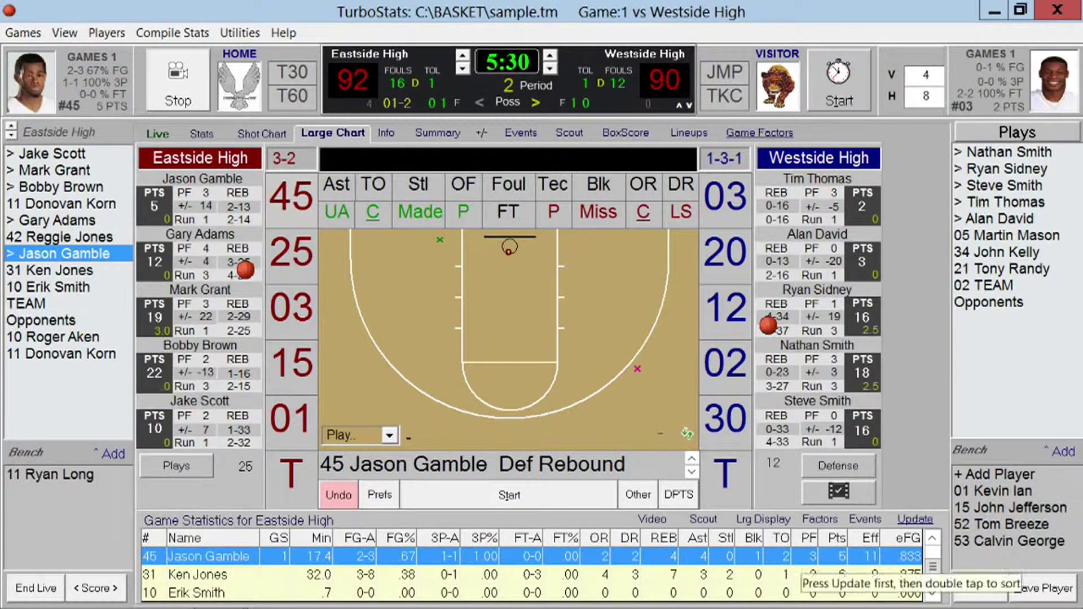
Step: Turn off hiding of the player NET rating in the live game settings and display Westside High's statistics
click(915, 519)
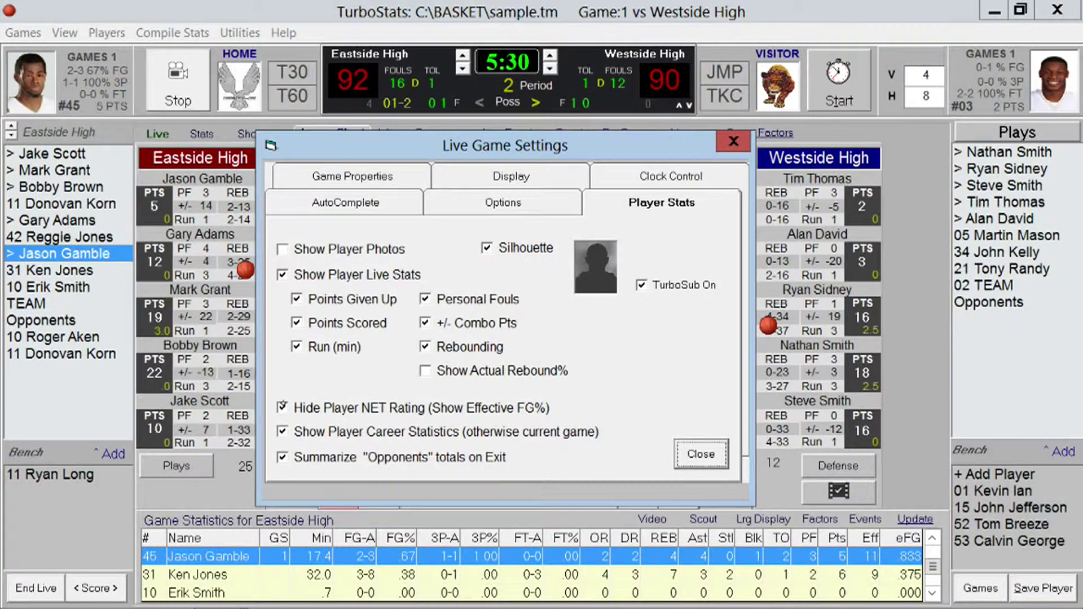
key(Return)
click(982, 285)
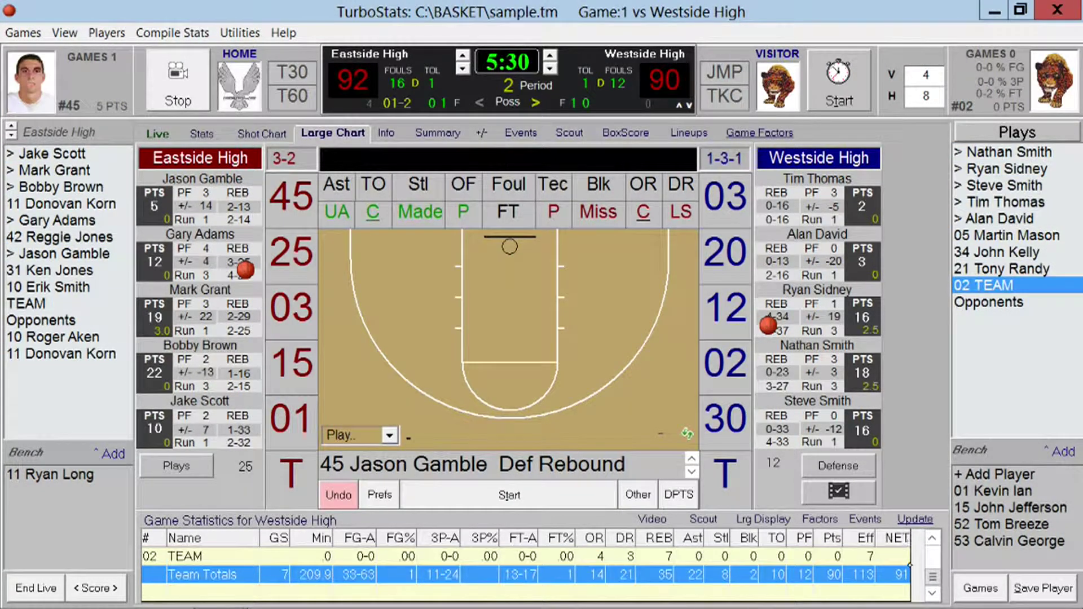
Step: Show the game summary for both teams and sort the Eastside and Westside statistics by NET rating
click(438, 133)
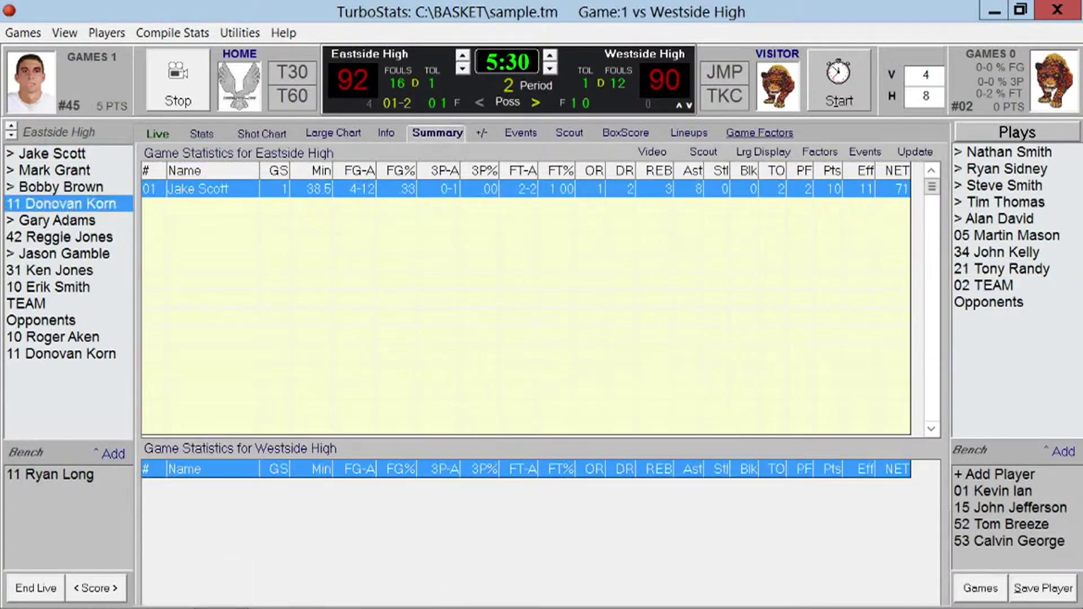
click(895, 171)
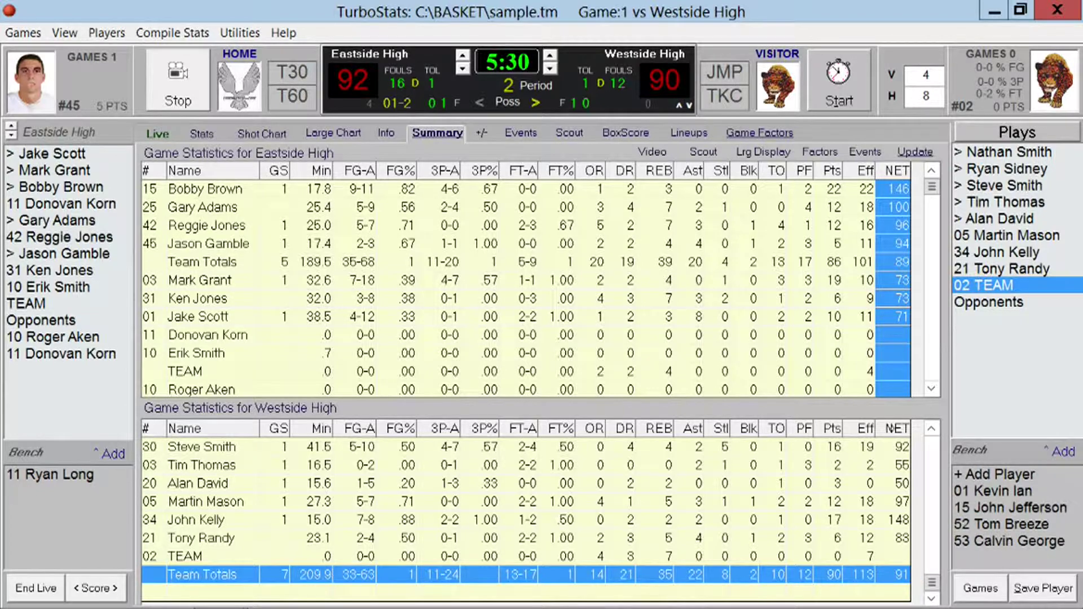
click(915, 152)
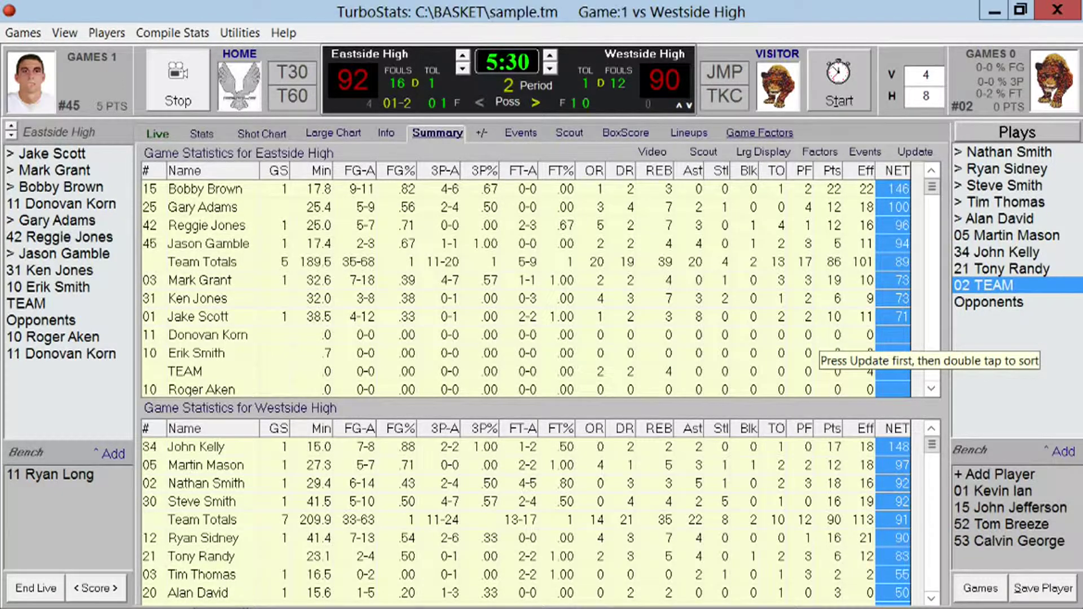
Step: Back on the large chart, hide the player NET rating in favour of effective FG% and display Westside High's statistics
click(333, 133)
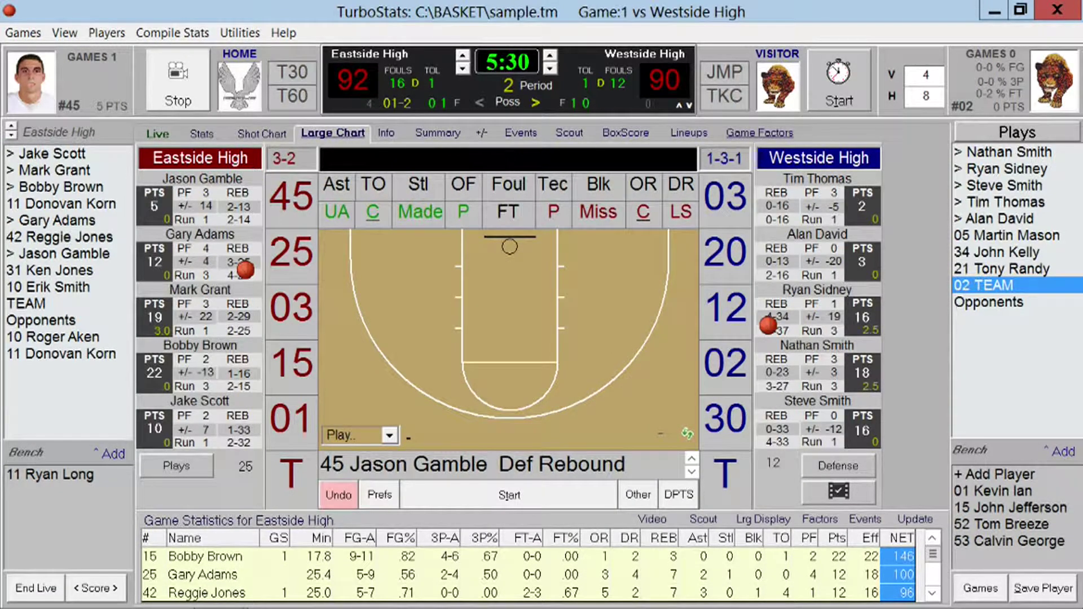
click(379, 494)
key(Escape)
click(1006, 202)
click(983, 286)
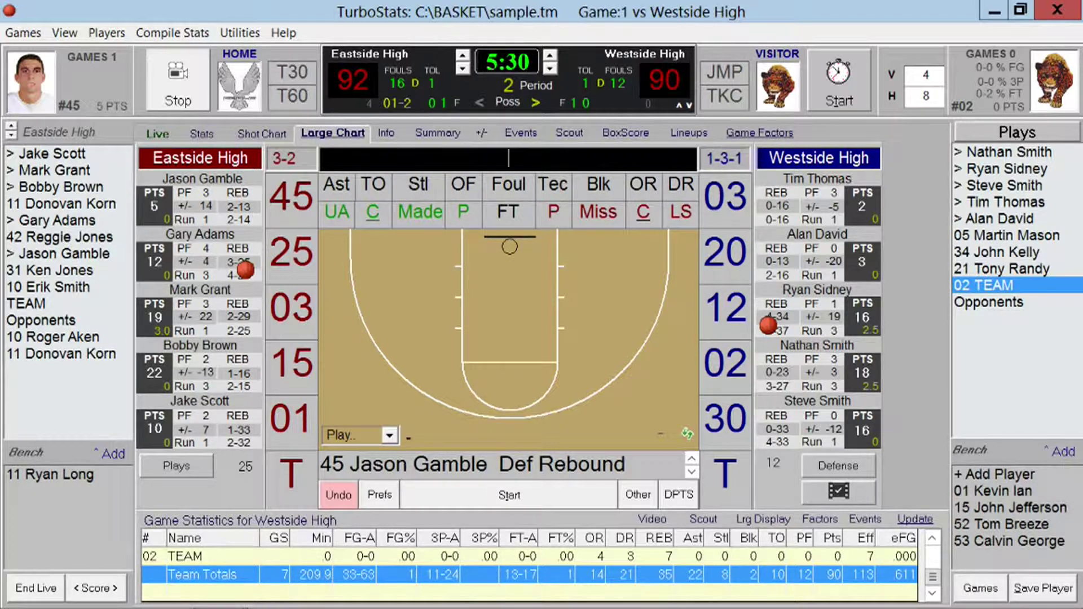
Step: Show Eastside's offensive plays and view the editable play list file, closing it without changes
click(179, 466)
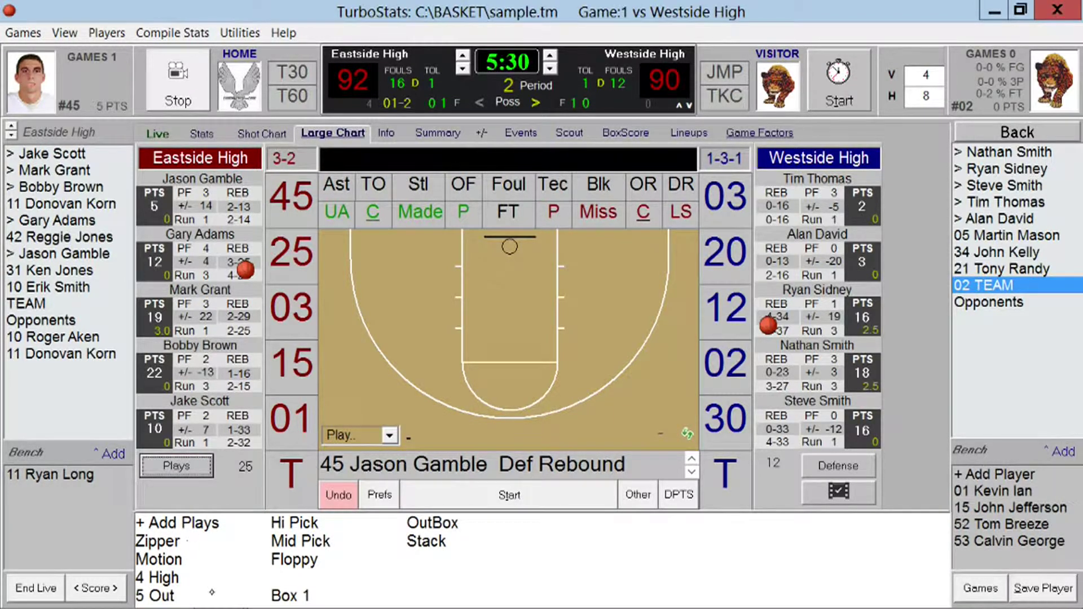
click(197, 521)
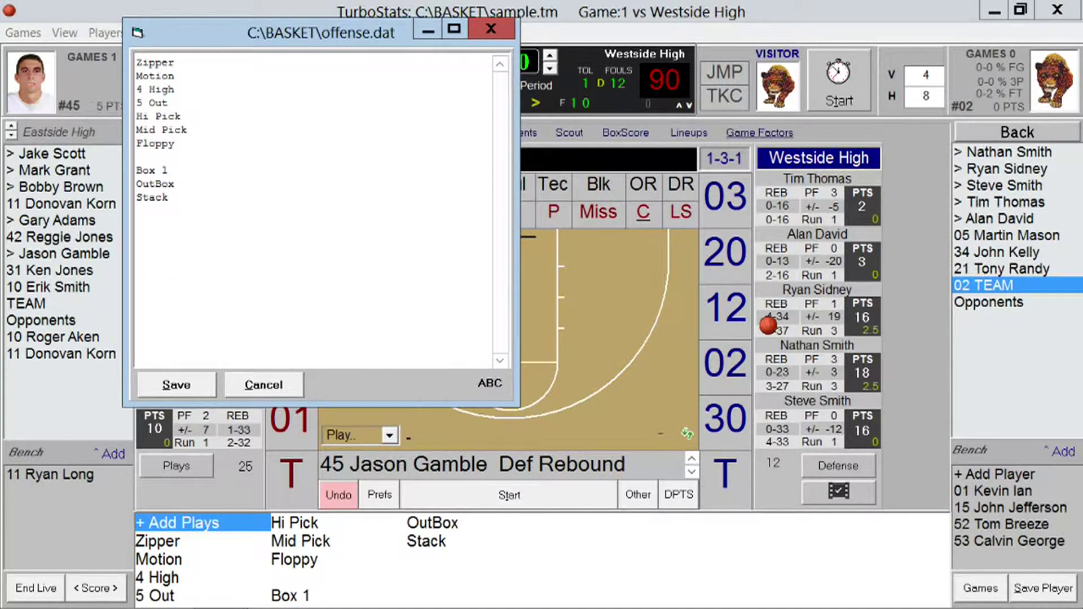
click(491, 29)
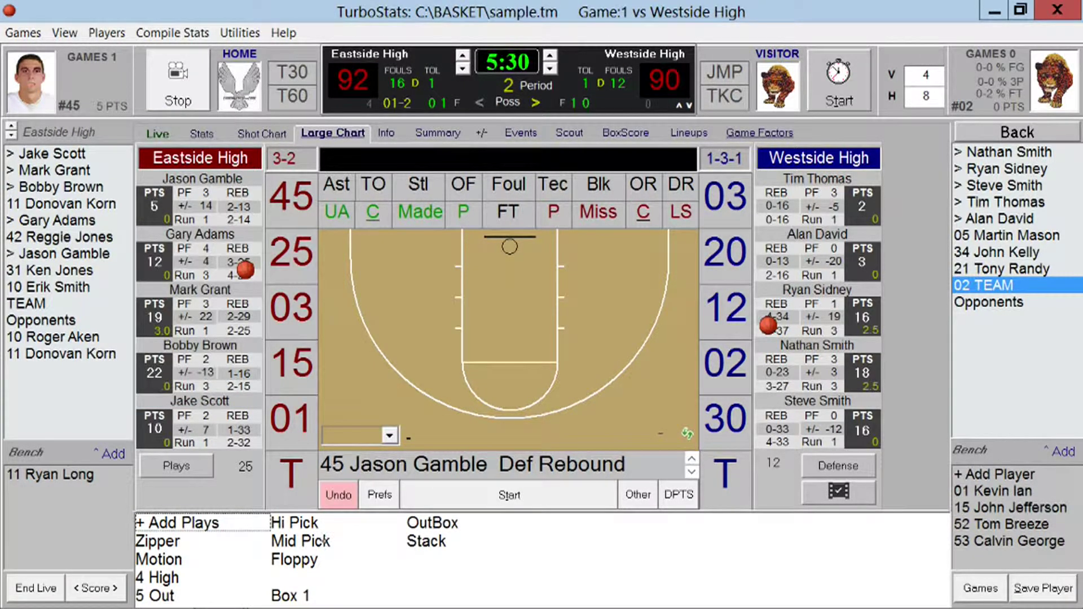
Step: Record a made two-point shot by Eastside 03 on play Hi Pick, option B, with the assist by Eastside 45
click(294, 523)
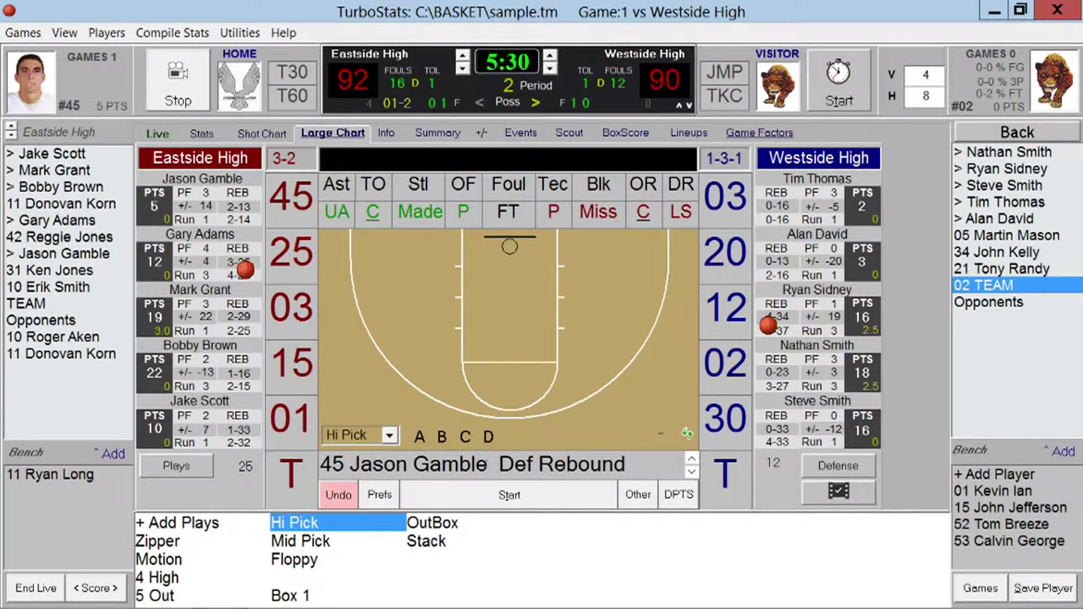
click(443, 435)
click(292, 304)
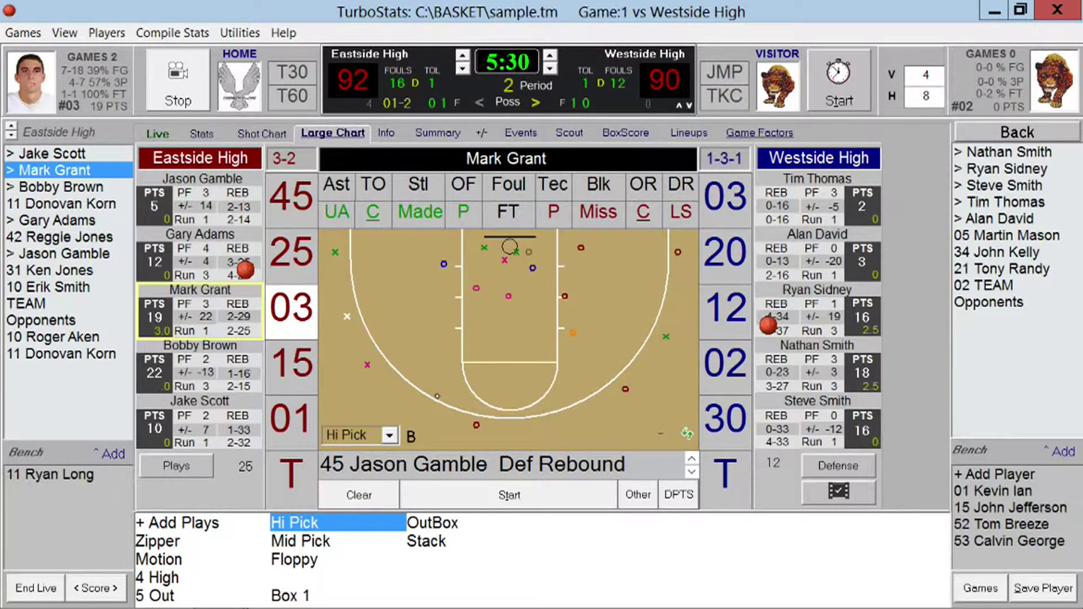
click(427, 351)
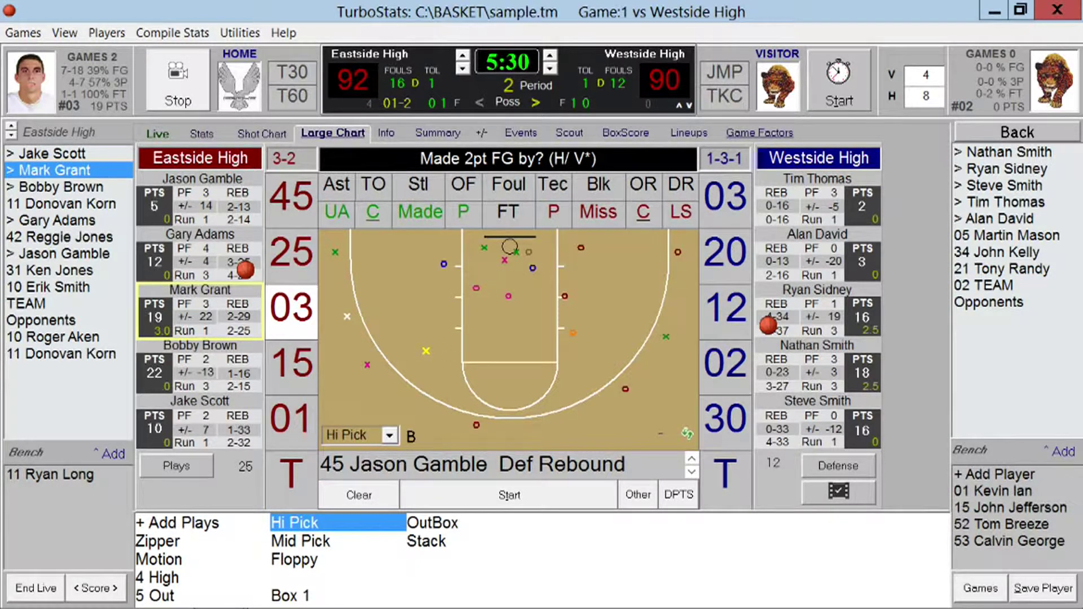
click(420, 213)
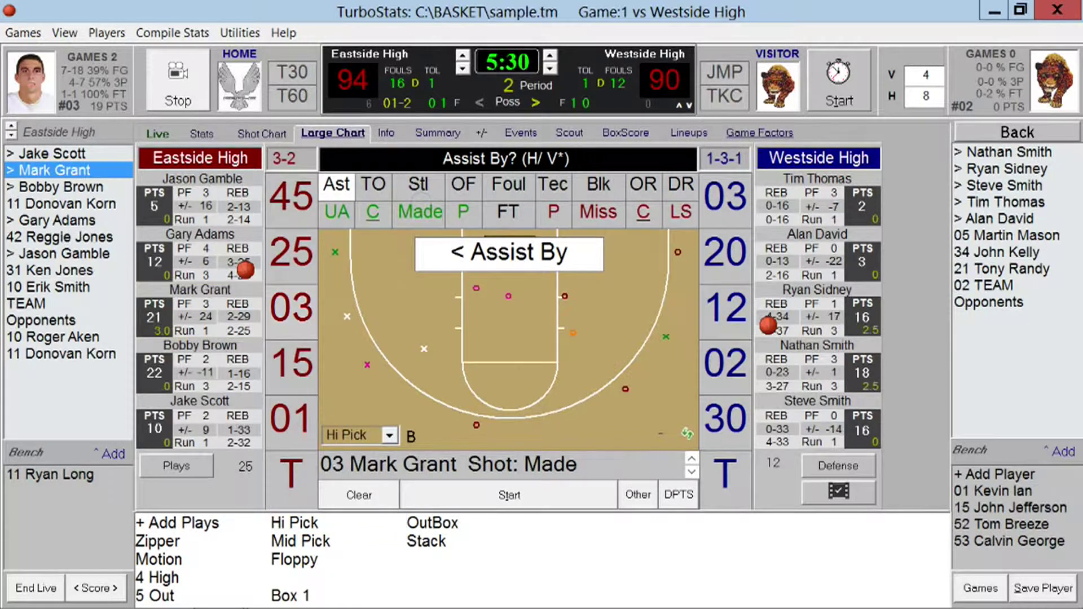
text(h45)
key(Return)
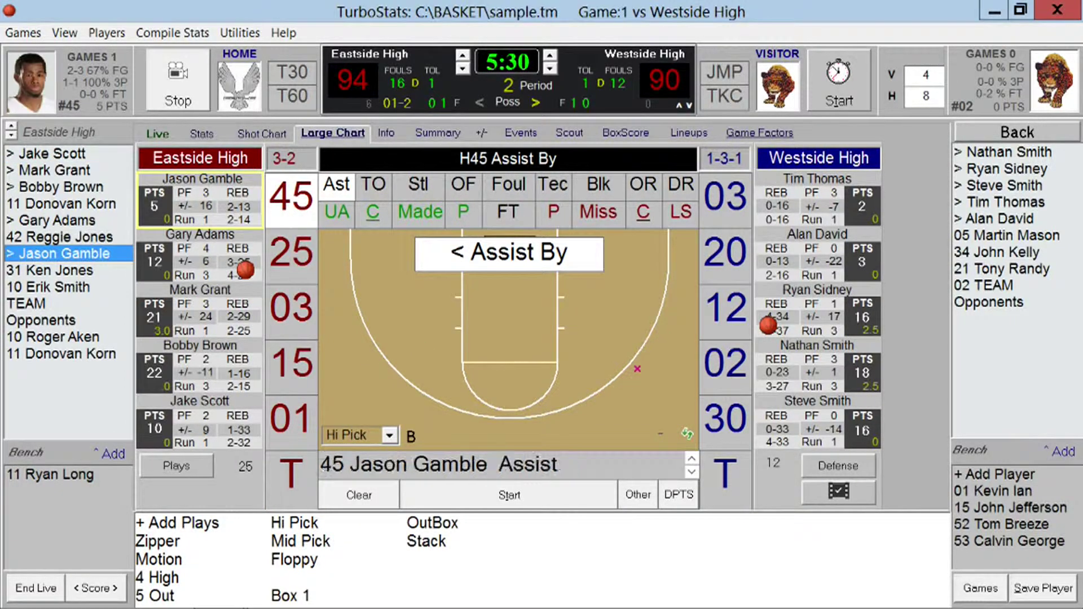
click(179, 466)
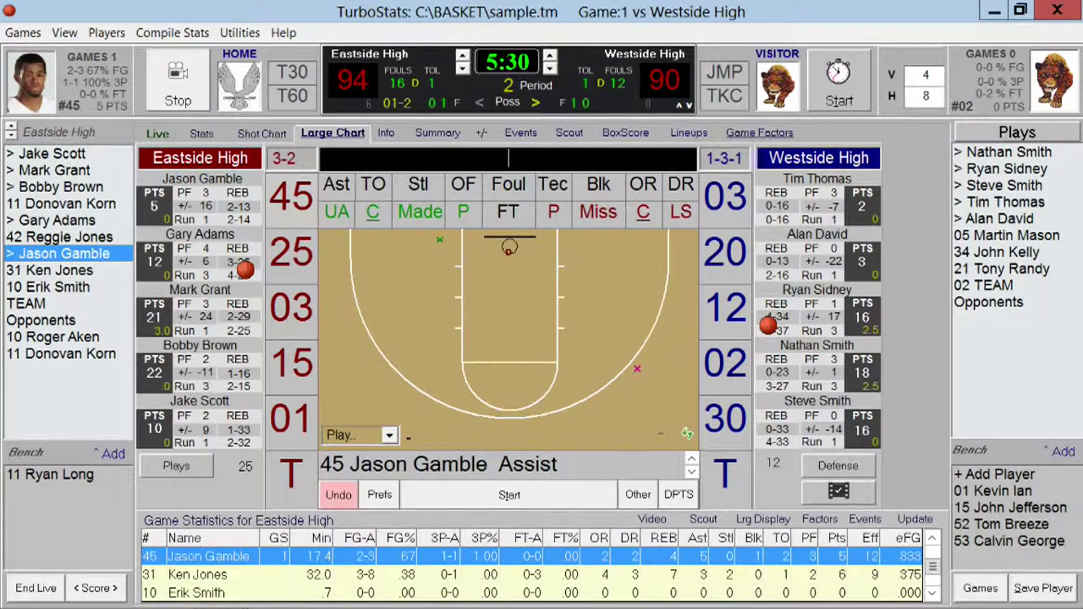
Step: In the game events, edit Eastside 03's made shot and change its Hi Pick play option to C
click(864, 519)
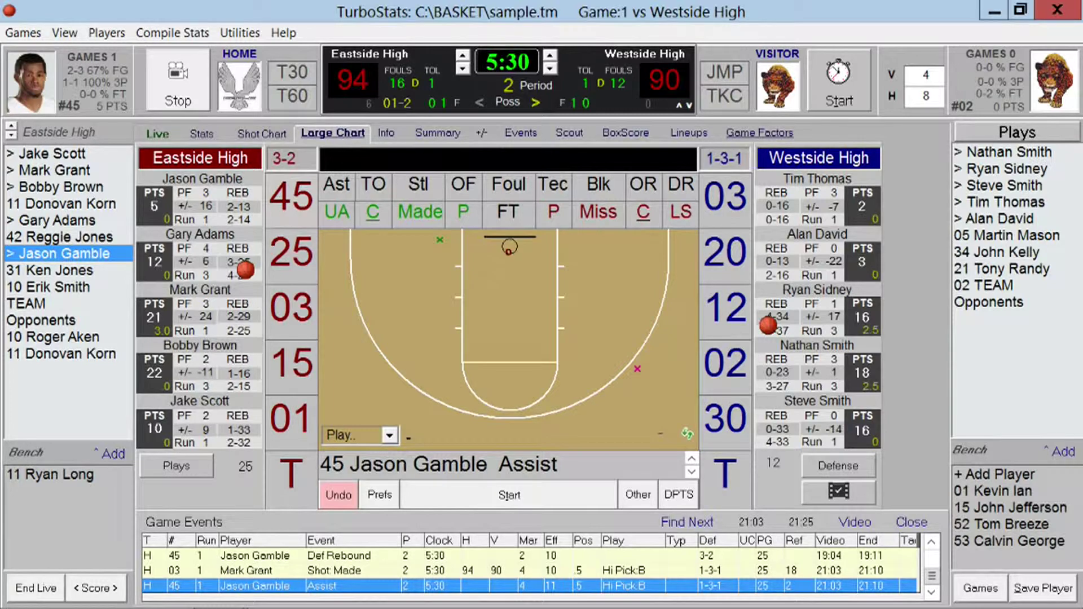
click(366, 570)
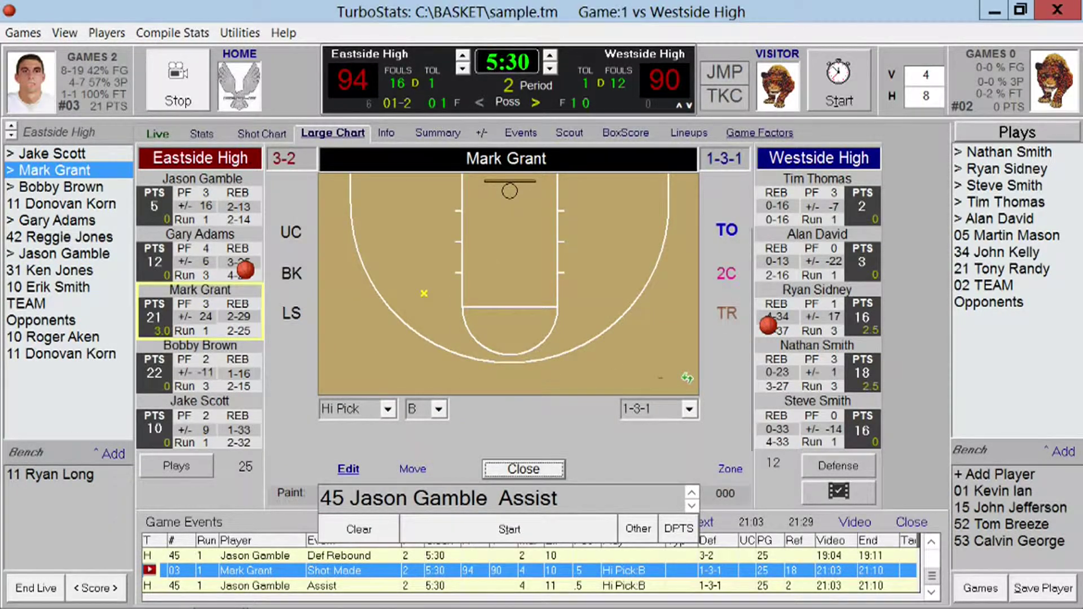
click(438, 409)
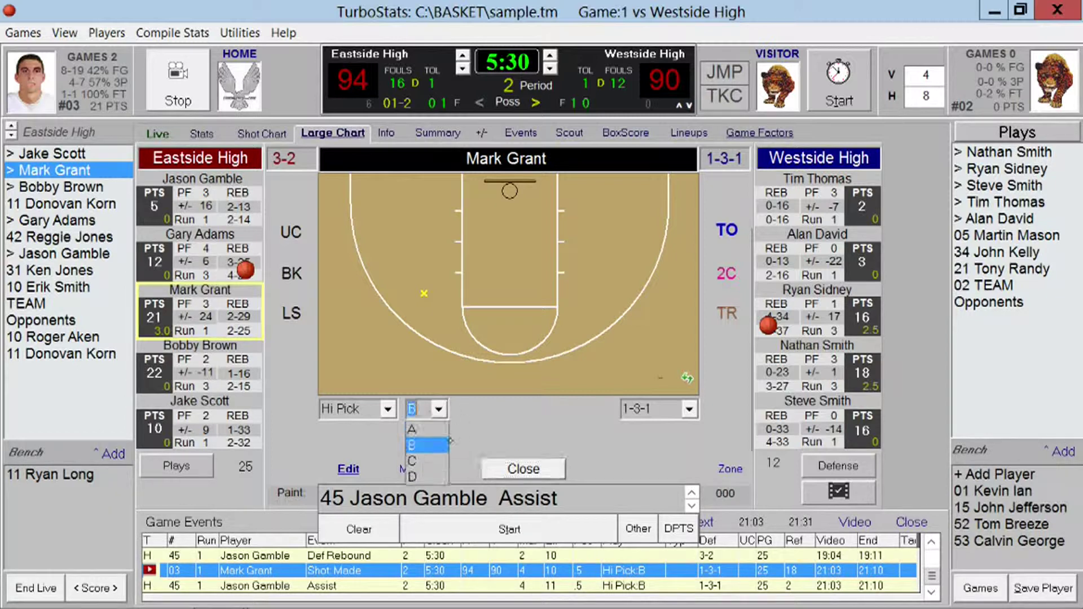
click(421, 454)
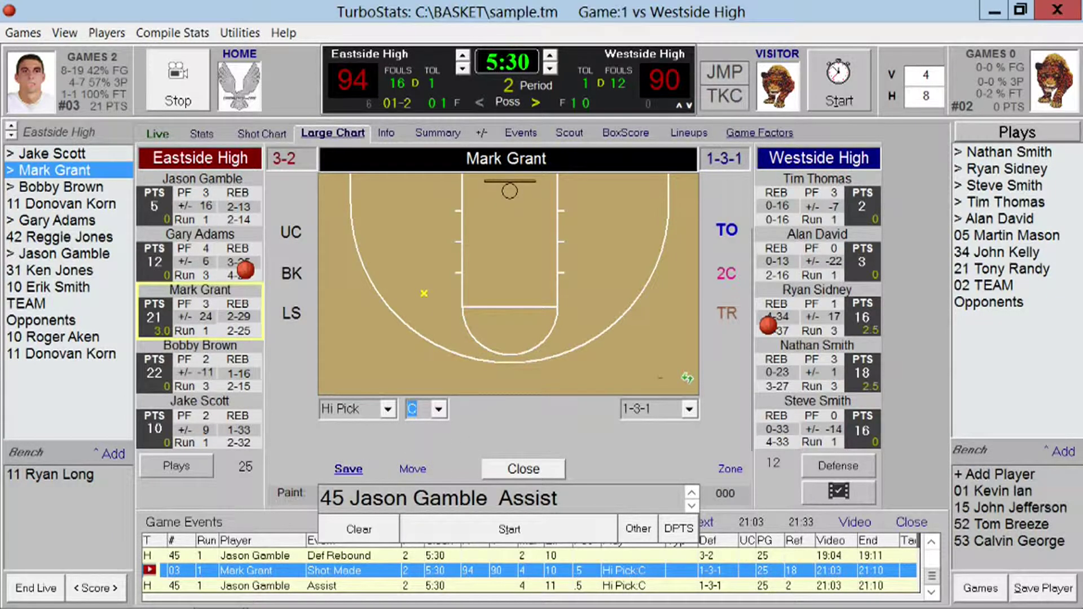
Step: Move the made shot's marker closer to the baseline on the court and close the event editor
click(412, 468)
click(420, 259)
click(536, 463)
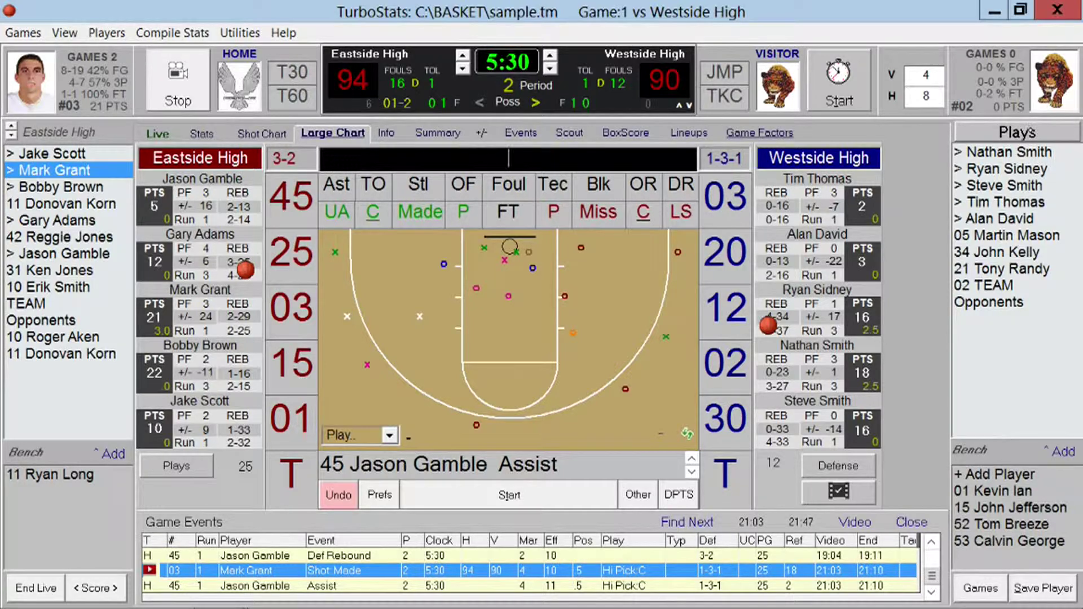
Step: View the offensive play list in place of the Westside roster and switch back to the roster
click(1027, 132)
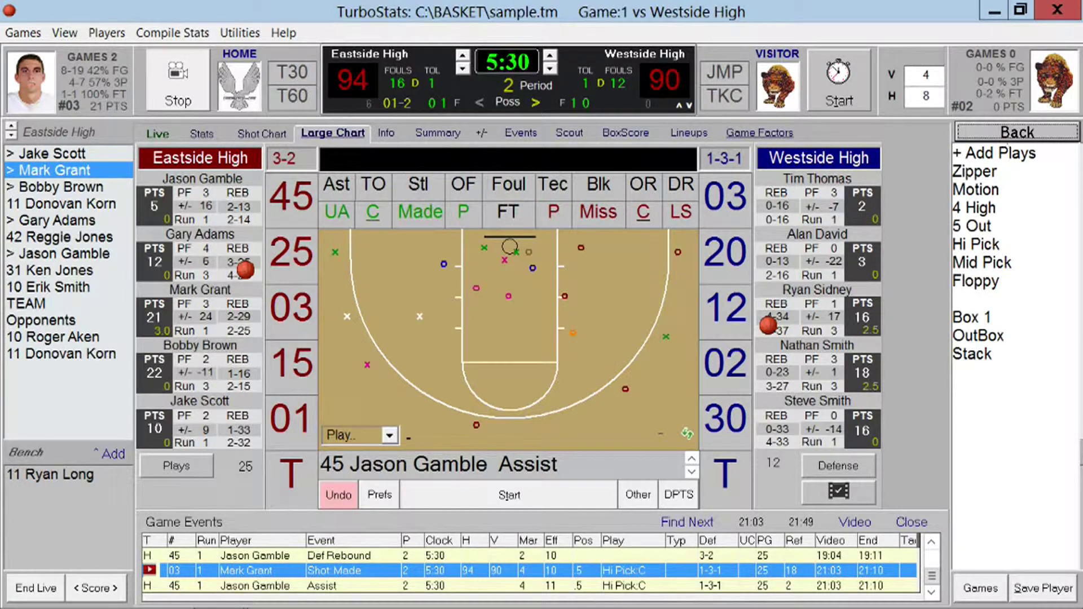
click(1030, 131)
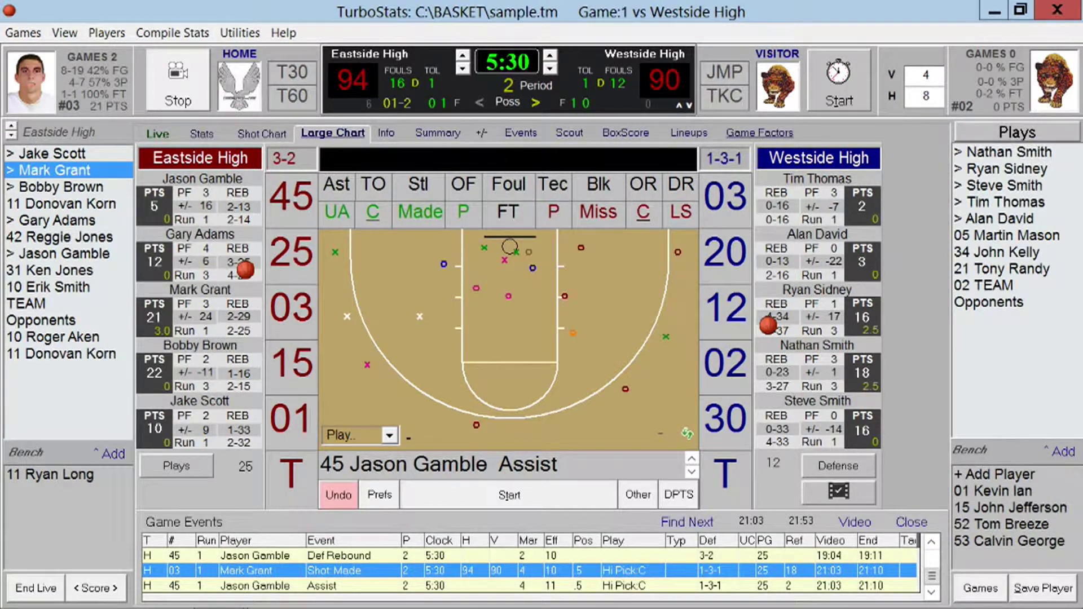
Step: Set Westside High's defense to Man and Eastside High's defense to 2-3
click(733, 159)
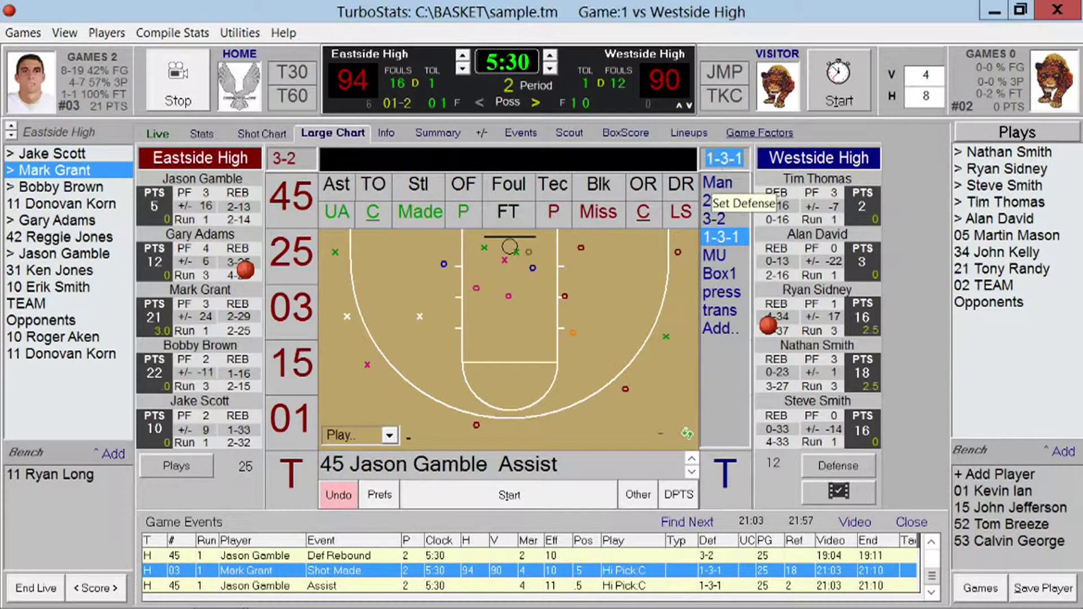
click(727, 182)
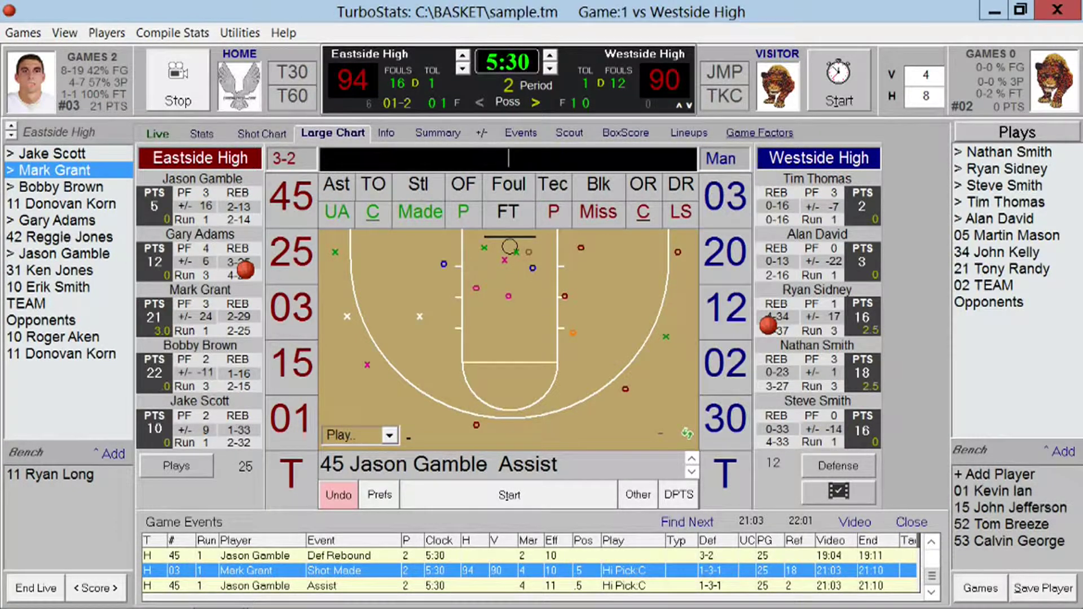
click(305, 158)
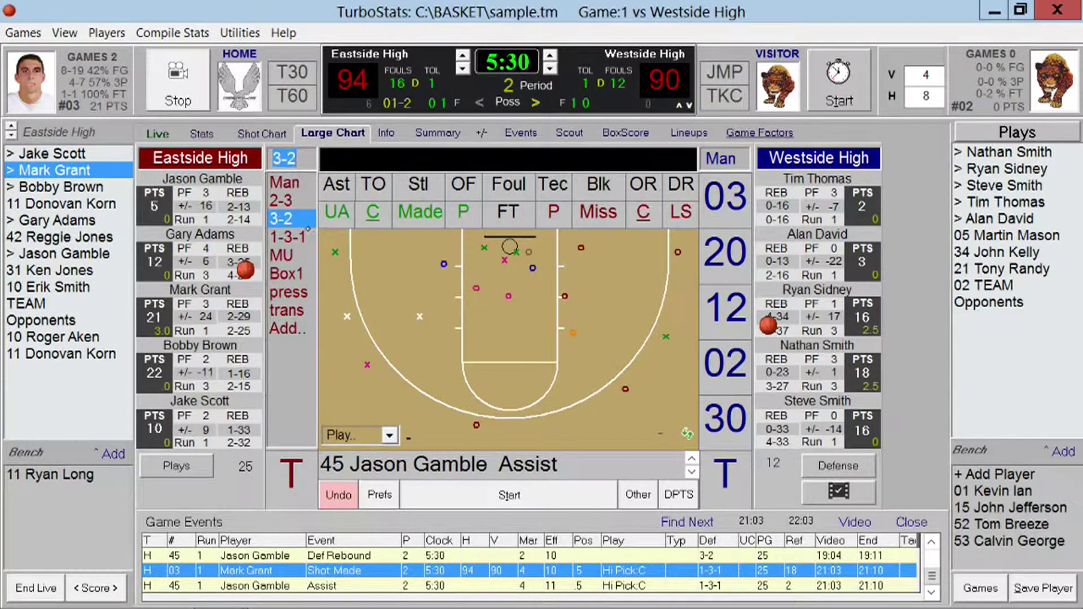
click(287, 180)
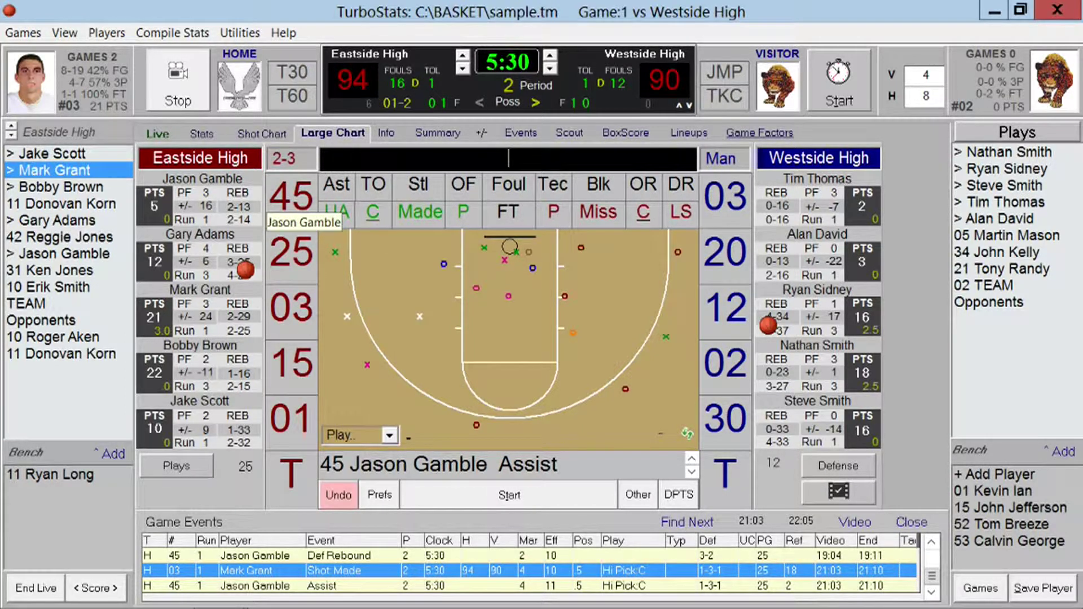
Step: Record a made three-point shot by Eastside 15 from beyond the arc, with the assist by Eastside 45
click(291, 362)
click(420, 212)
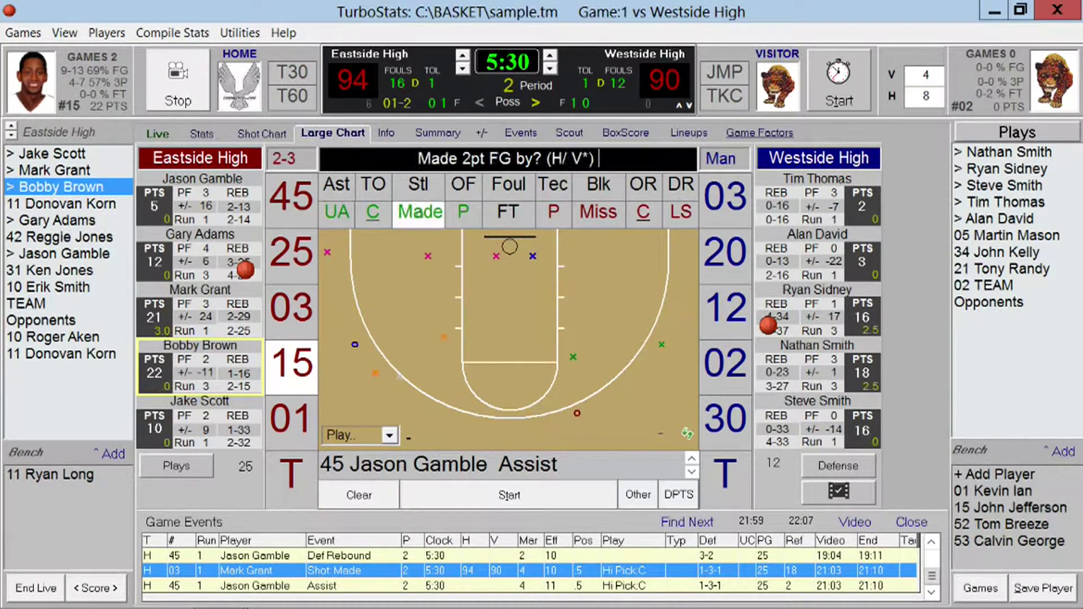
click(431, 404)
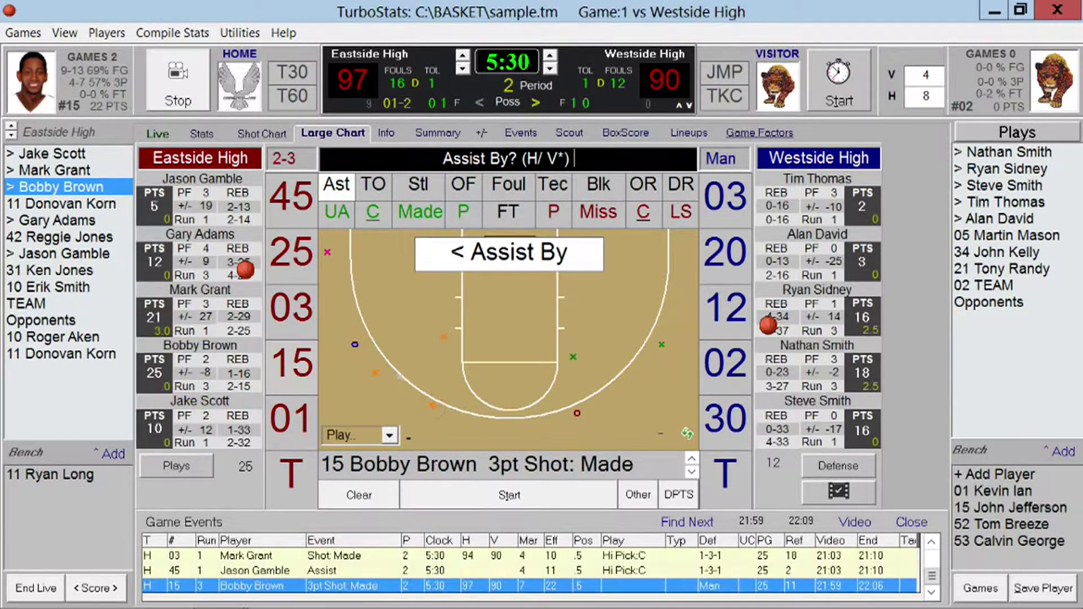
click(299, 203)
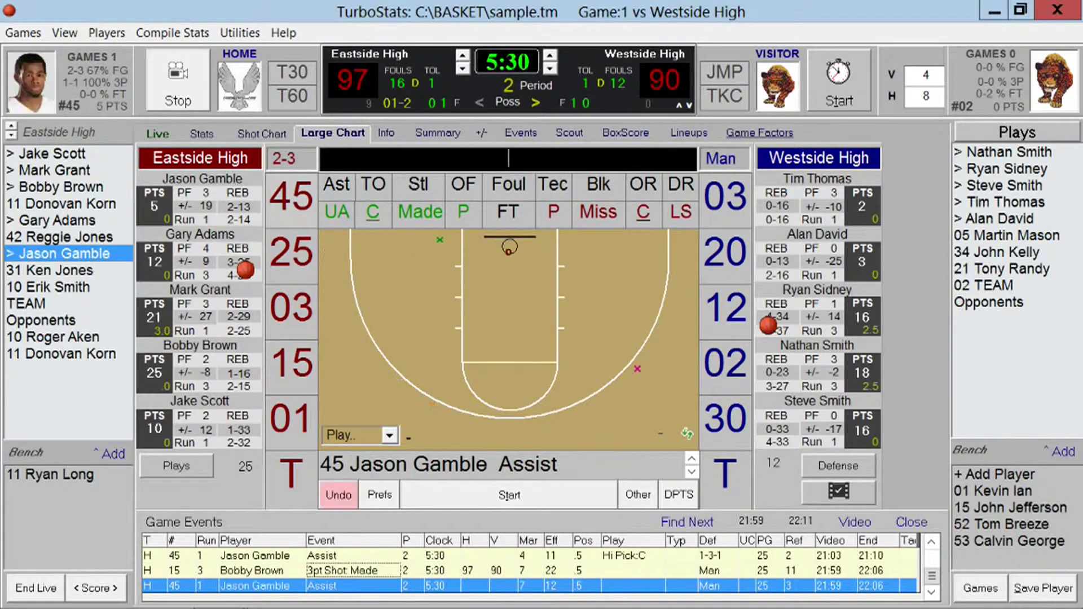
Step: Record a steal by Eastside 25 with the stolen turnover charged to Westside 03
click(289, 420)
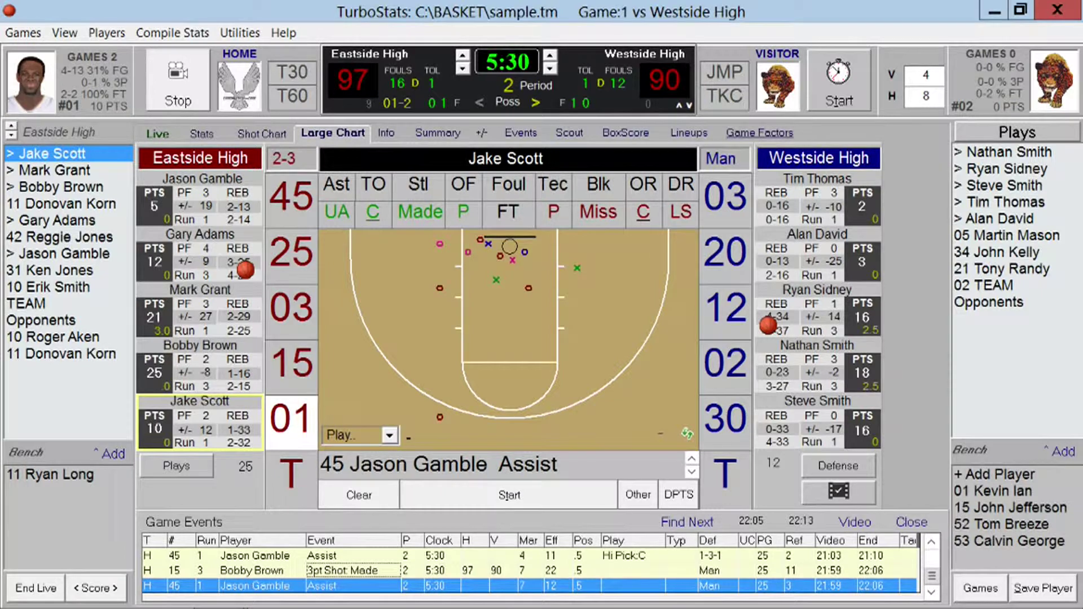
click(291, 364)
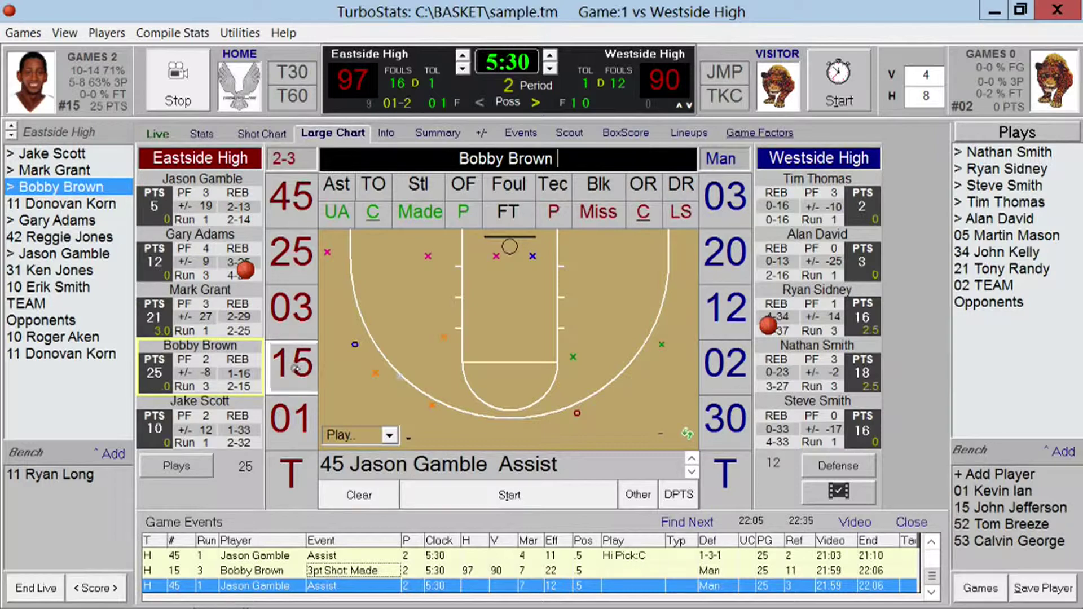
click(291, 253)
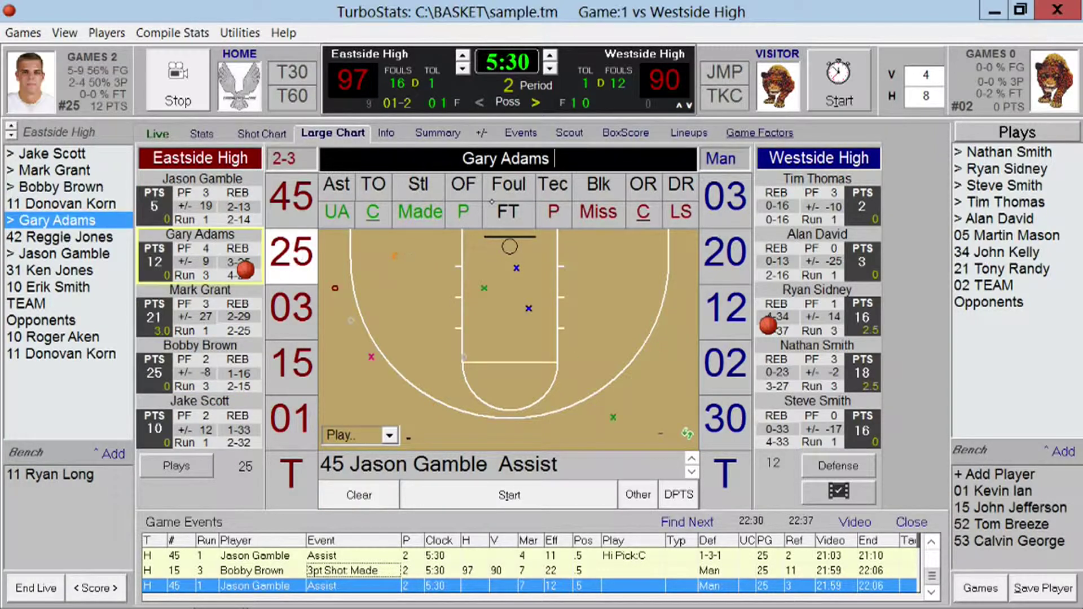
click(446, 191)
click(736, 198)
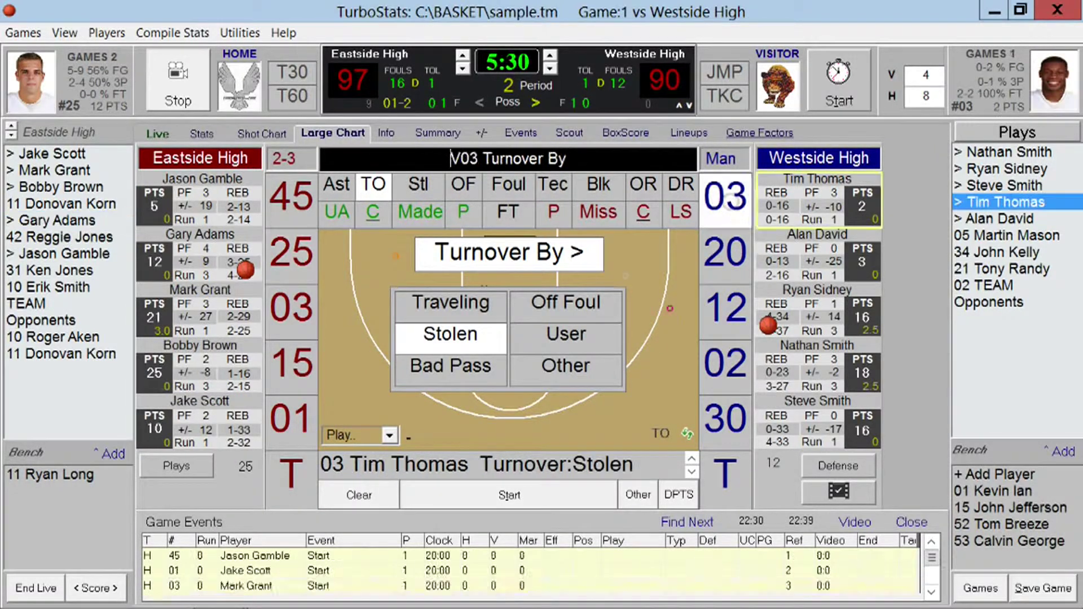
Step: Record a made, unassisted layup by Eastside 25 close to the basket
click(291, 263)
click(420, 217)
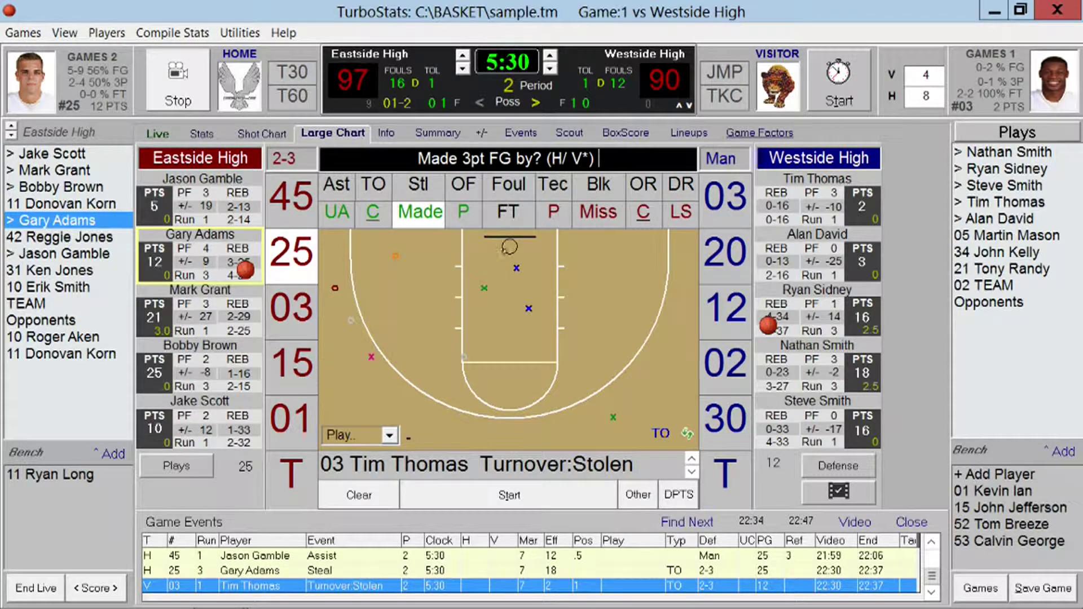
click(497, 249)
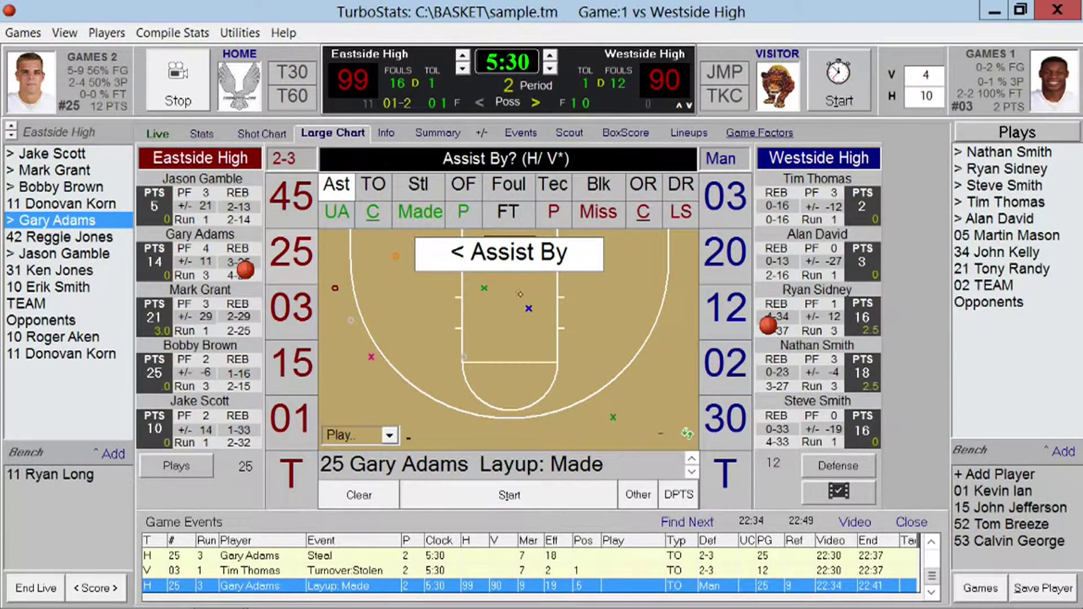
key(Return)
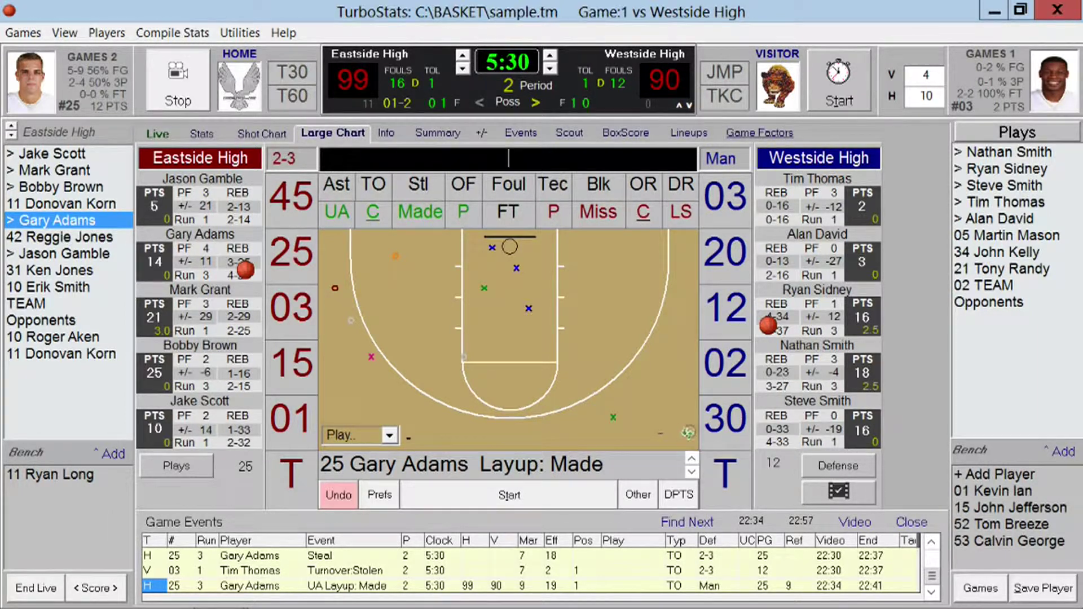
Step: View the player stats of Westside 02 and of Eastside 15 and 11
click(728, 365)
click(53, 186)
click(62, 353)
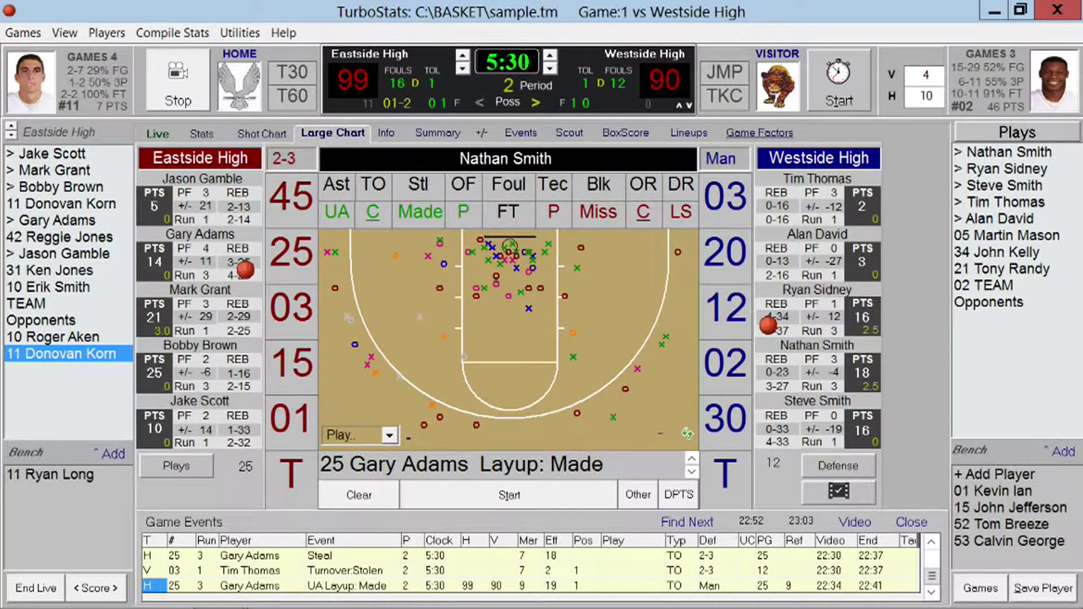
Step: Record a missed shot by Eastside 15 near the basket on the Transition play, with the offensive rebound by Eastside 45
click(256, 364)
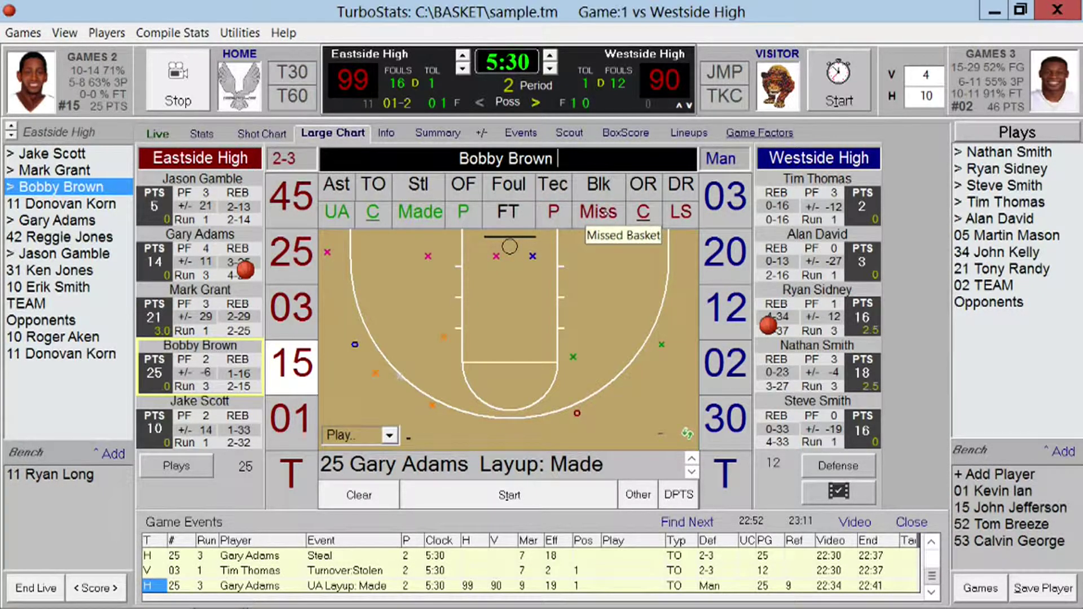
click(599, 215)
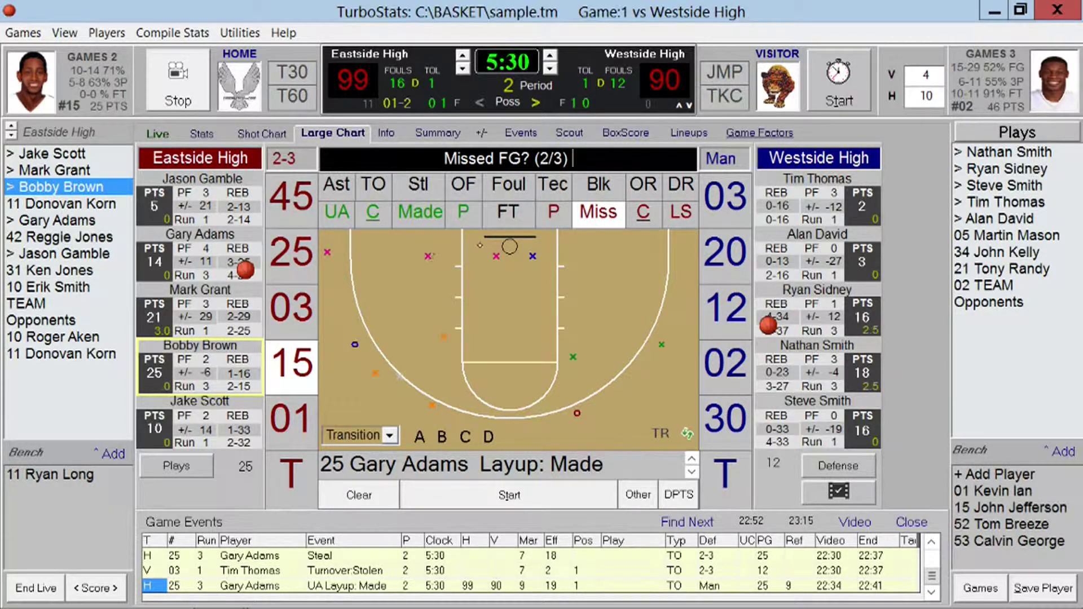
click(480, 245)
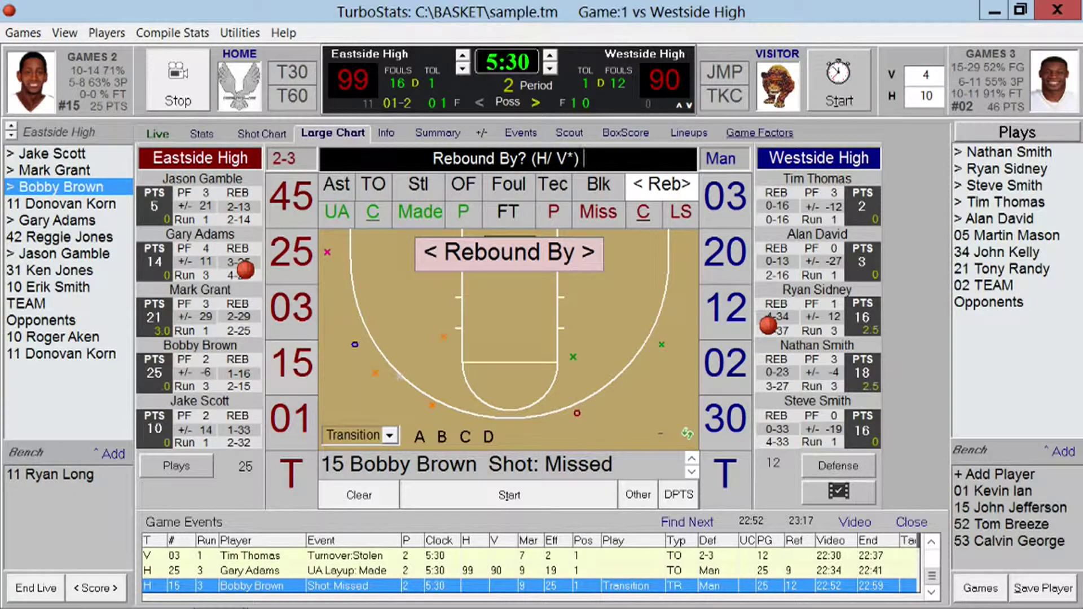
click(293, 200)
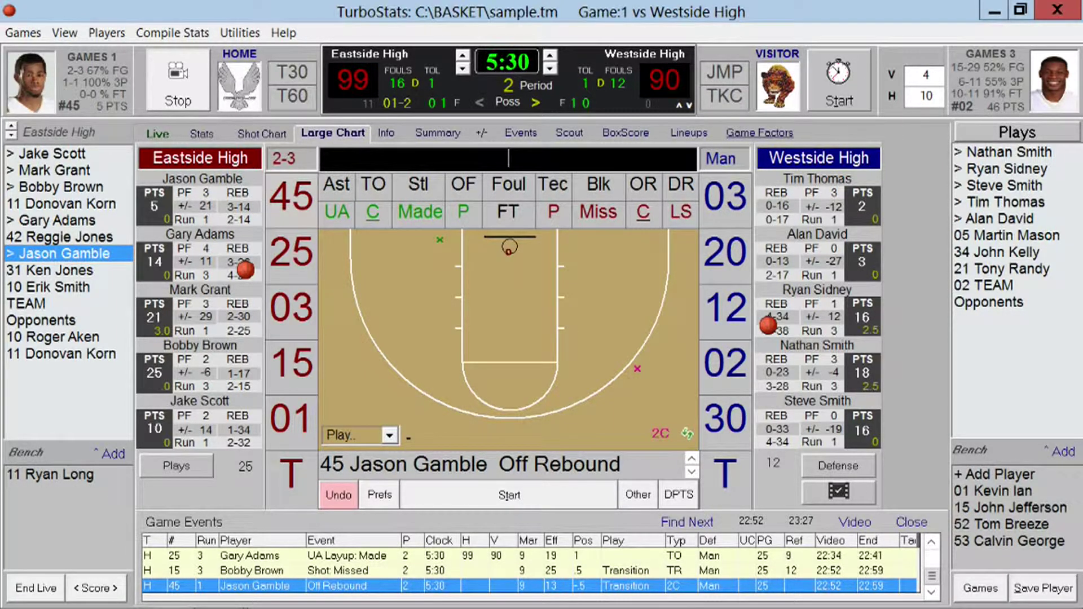
Step: Undo Eastside 45's offensive rebound and Eastside 15's missed shot
click(338, 495)
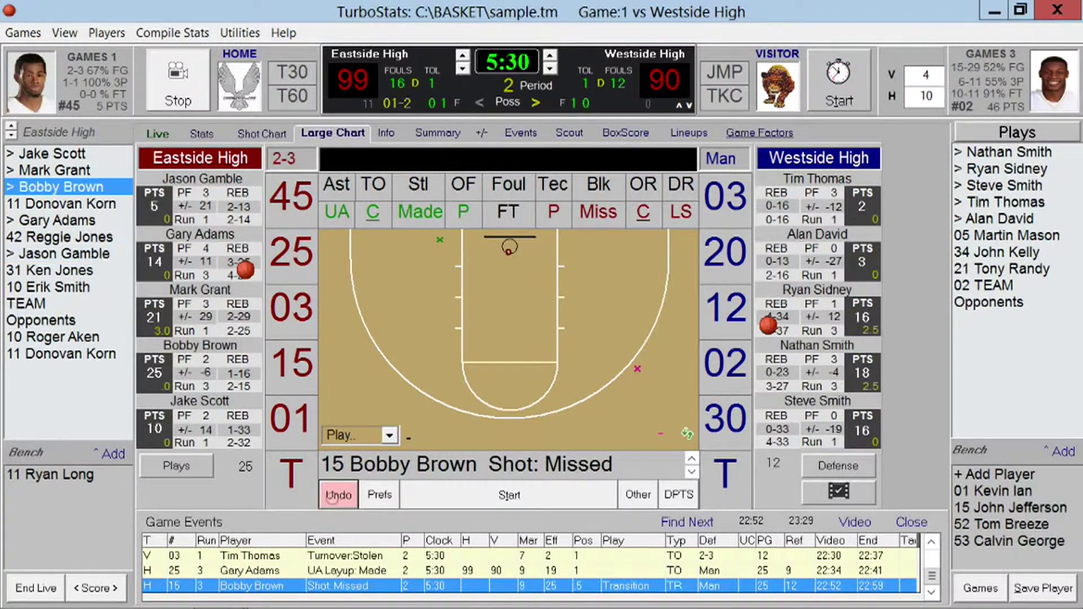
click(334, 496)
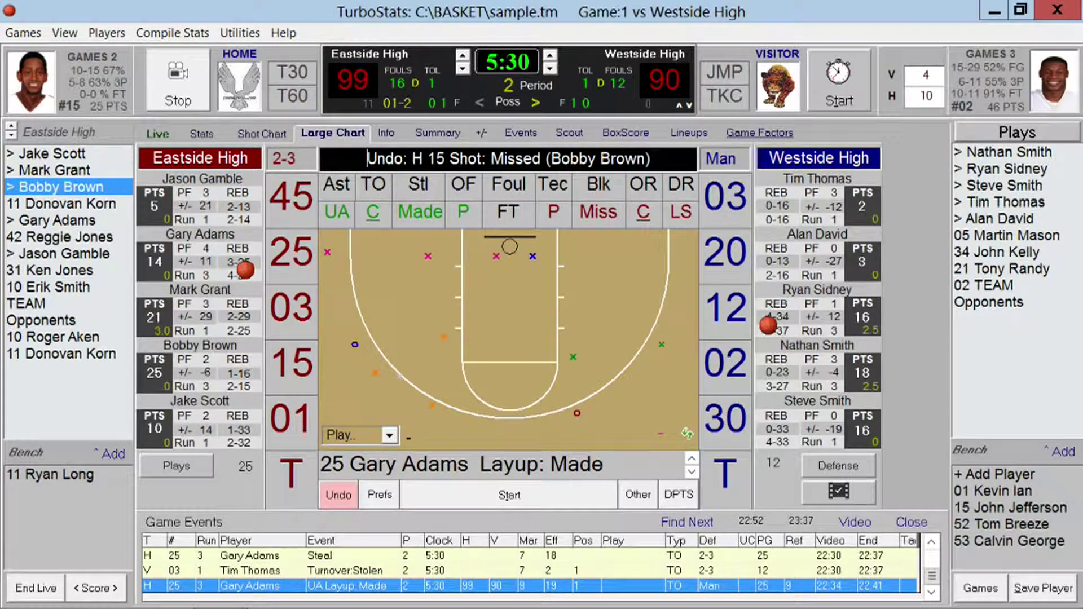
Step: Open the substitution grid and substitute Eastside 10 for 45 and Eastside 31 for 25
click(224, 158)
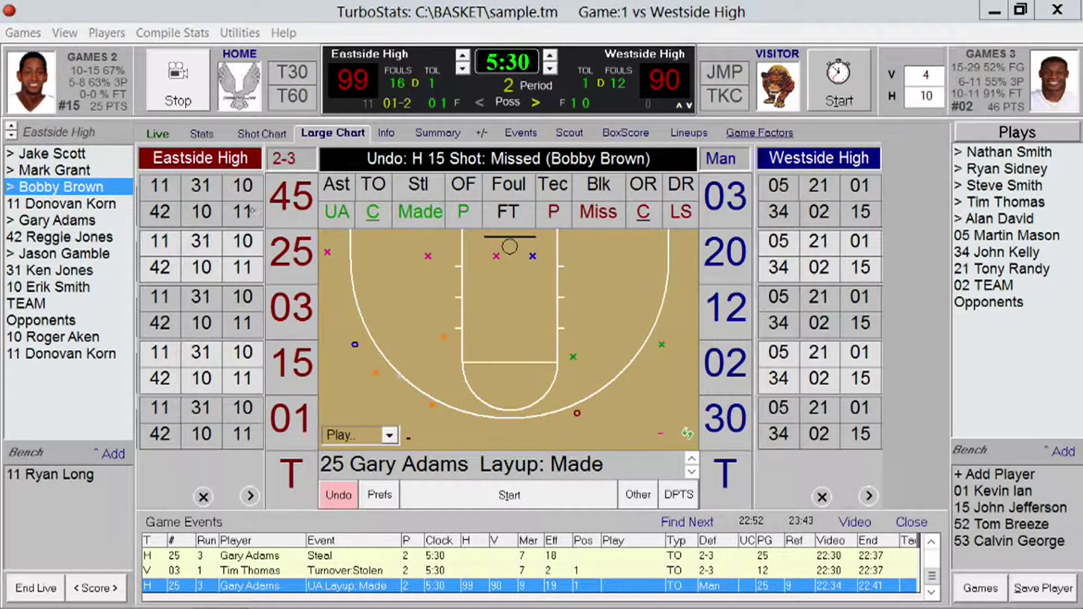
drag(243, 187, 292, 203)
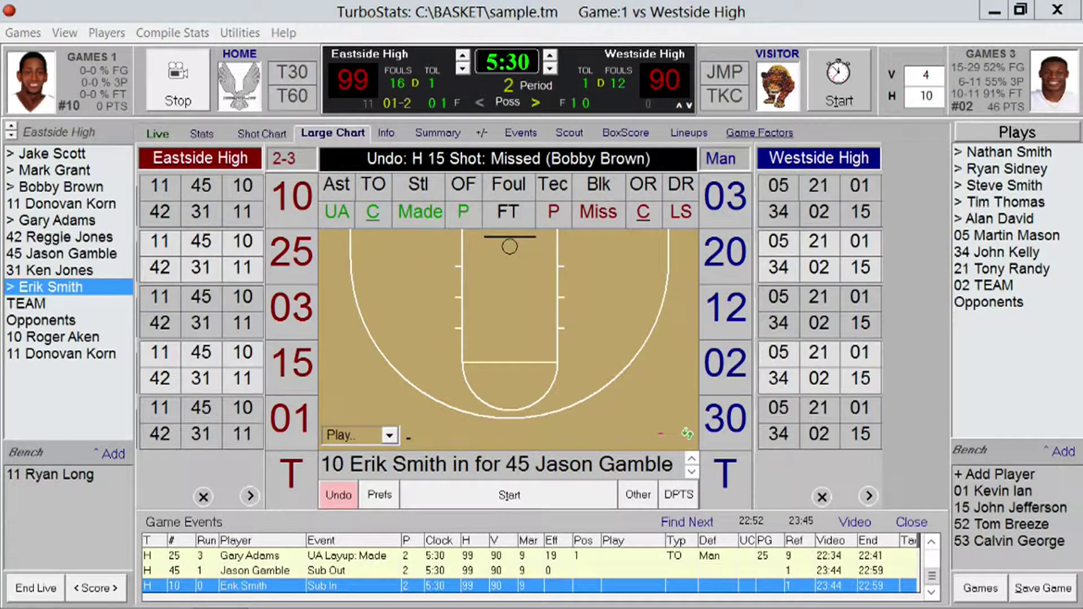
drag(201, 267, 291, 251)
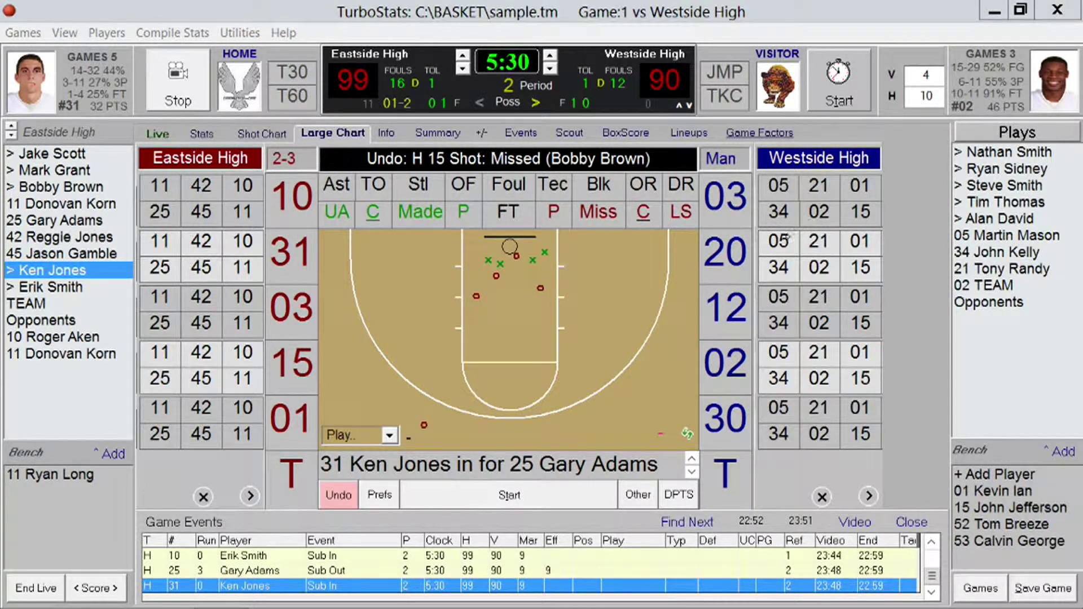
Step: Substitute Westside 05 for 20 and 20 for 30, close the substitution grid, and bring Eastside 42 in for 31 from the roster
drag(780, 233, 725, 251)
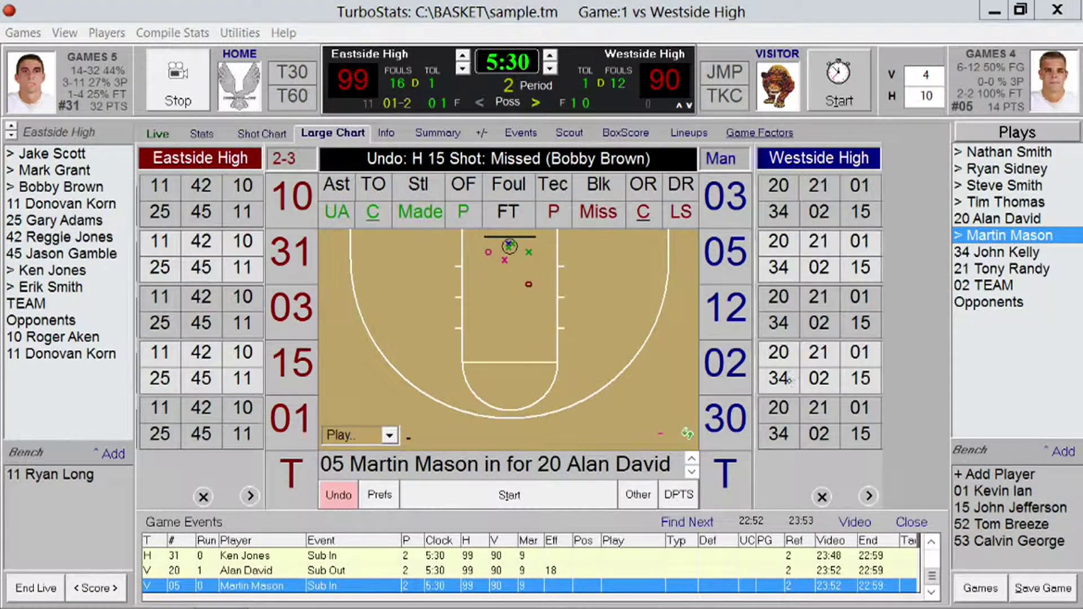
drag(779, 401, 726, 417)
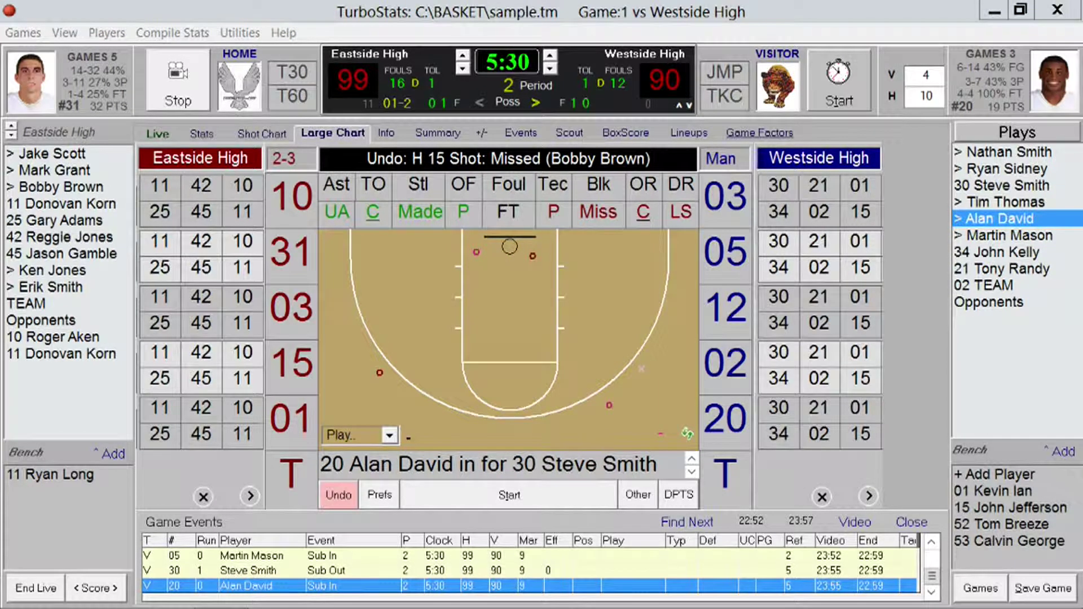
click(204, 496)
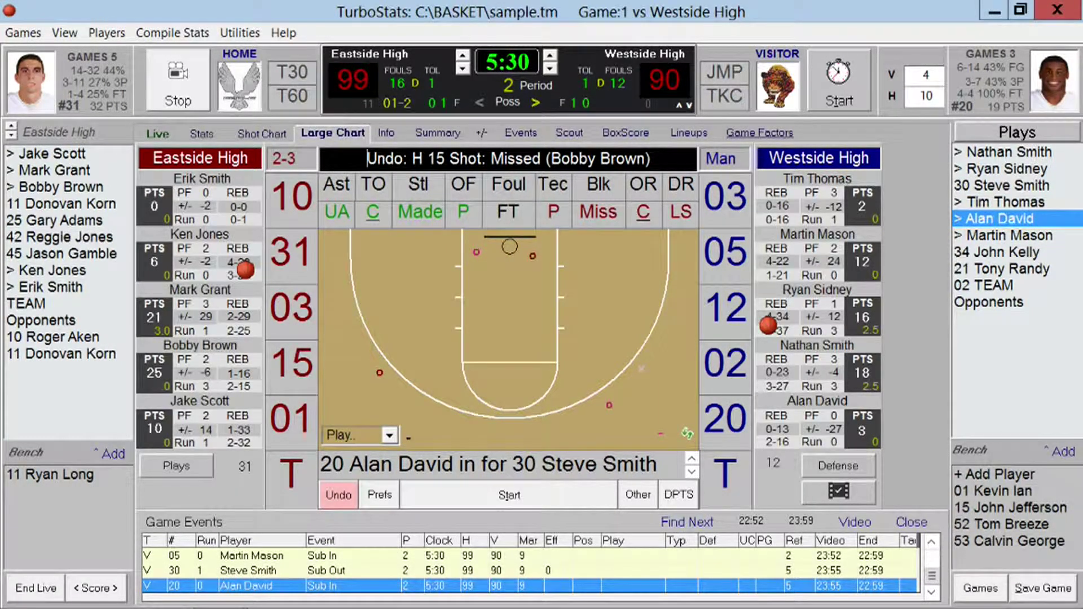
drag(48, 239, 192, 248)
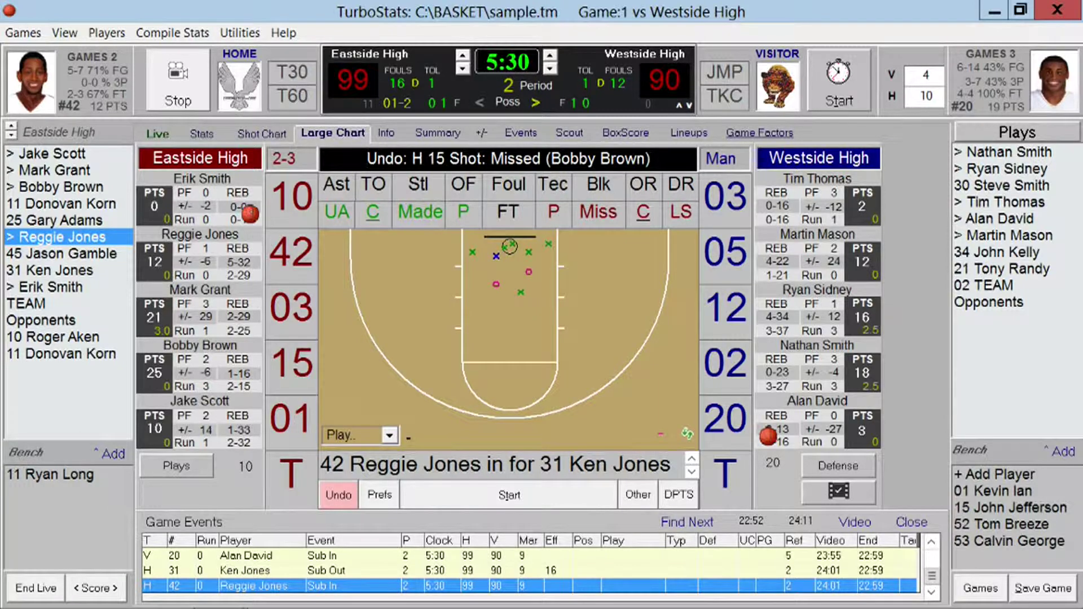
Step: Record a made, unassisted two-point shot by Eastside 03 from the wing, just inside the three-point arc
text(03)
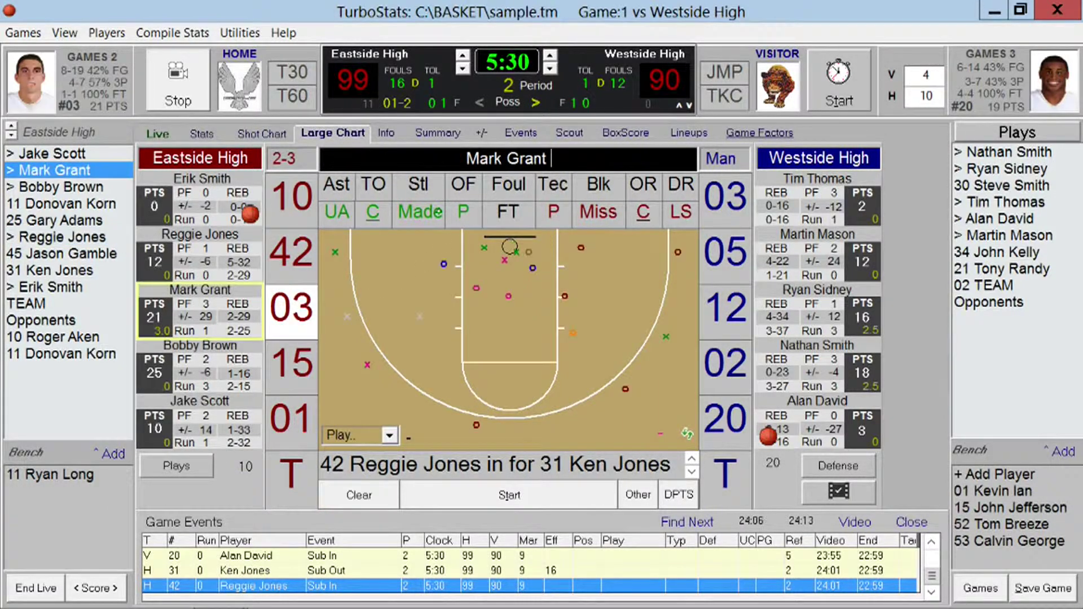
text(m)
click(384, 271)
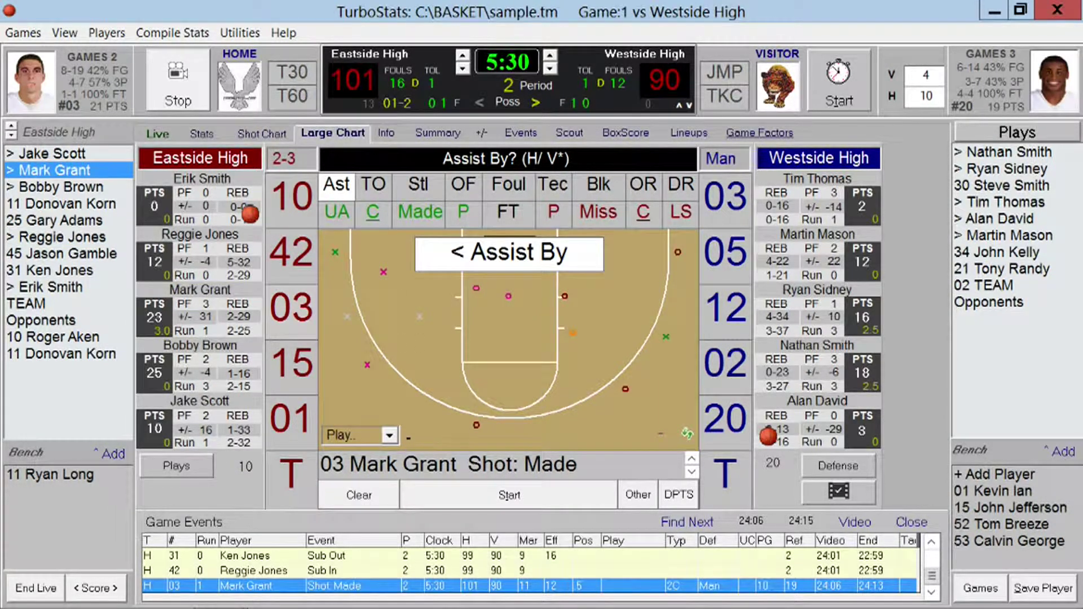
click(510, 246)
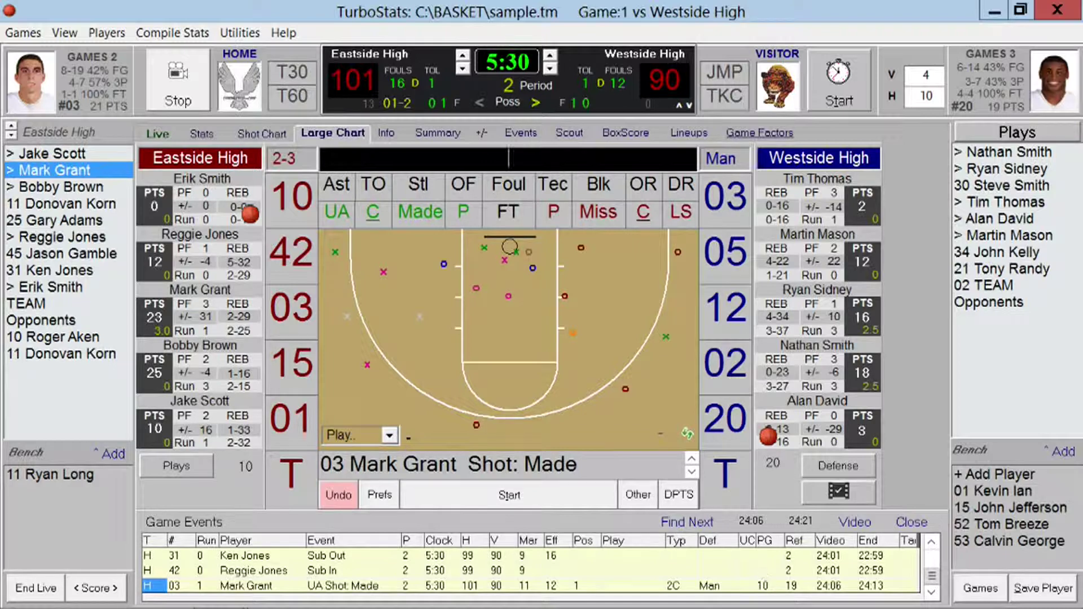
Step: Review Westside's scouting report by defense, point guard and offense, and switch the offense report to Eastside High
click(566, 133)
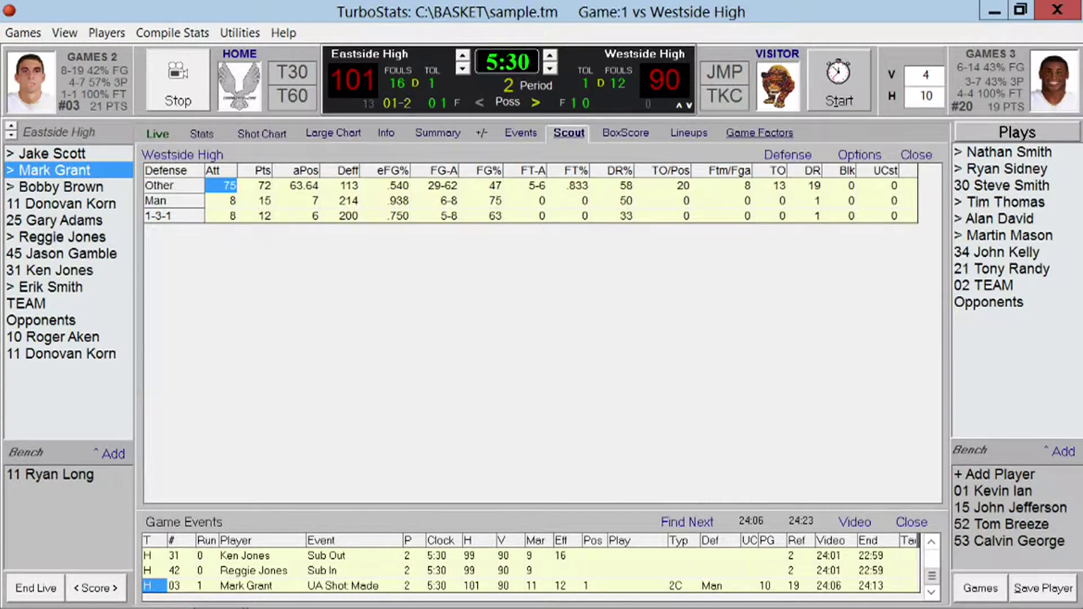
click(810, 156)
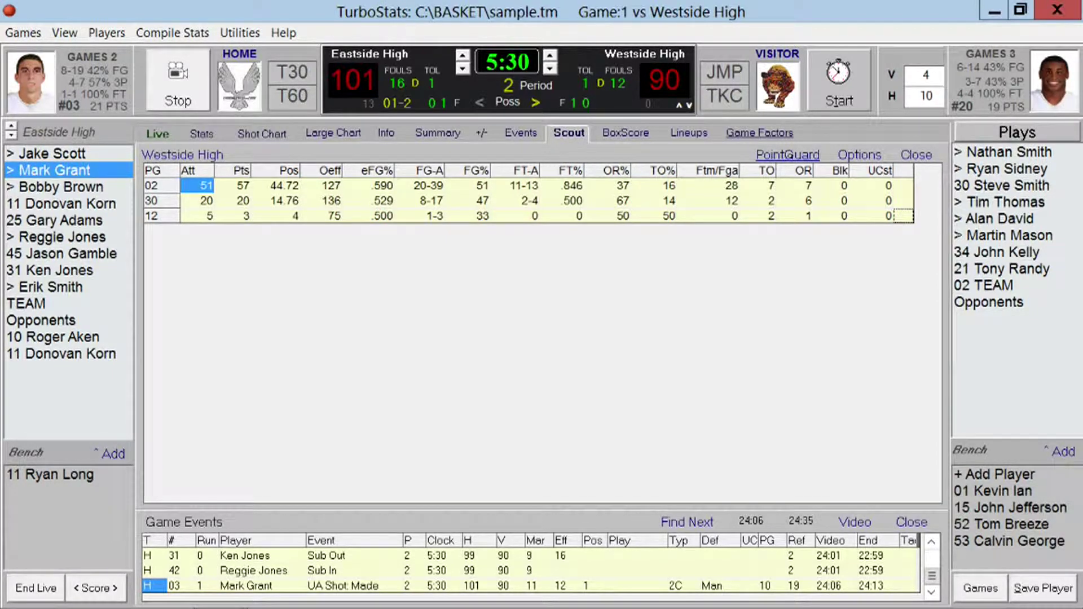
click(787, 154)
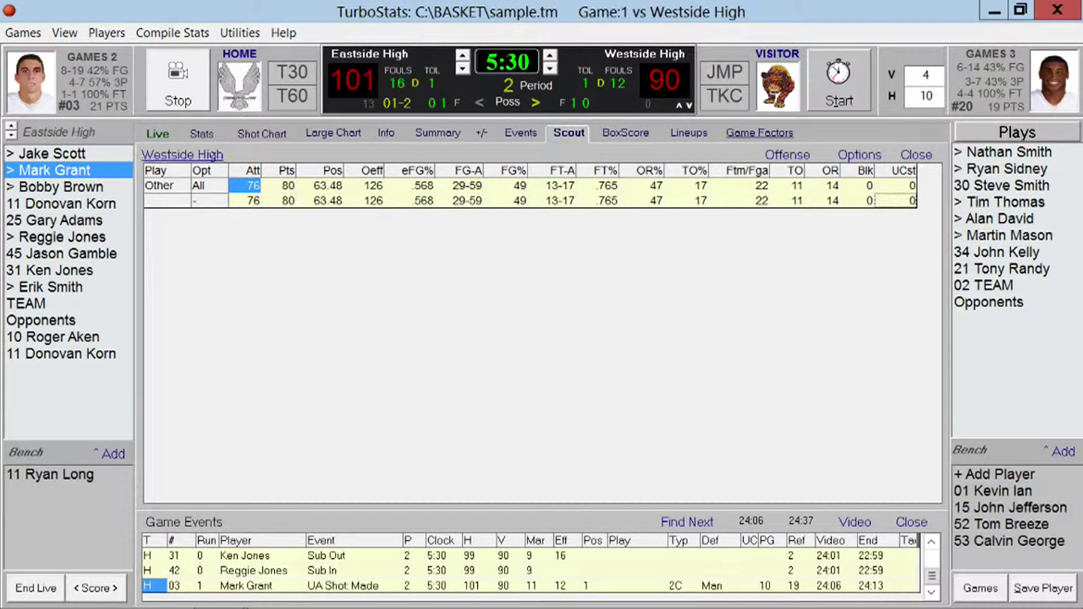
click(200, 154)
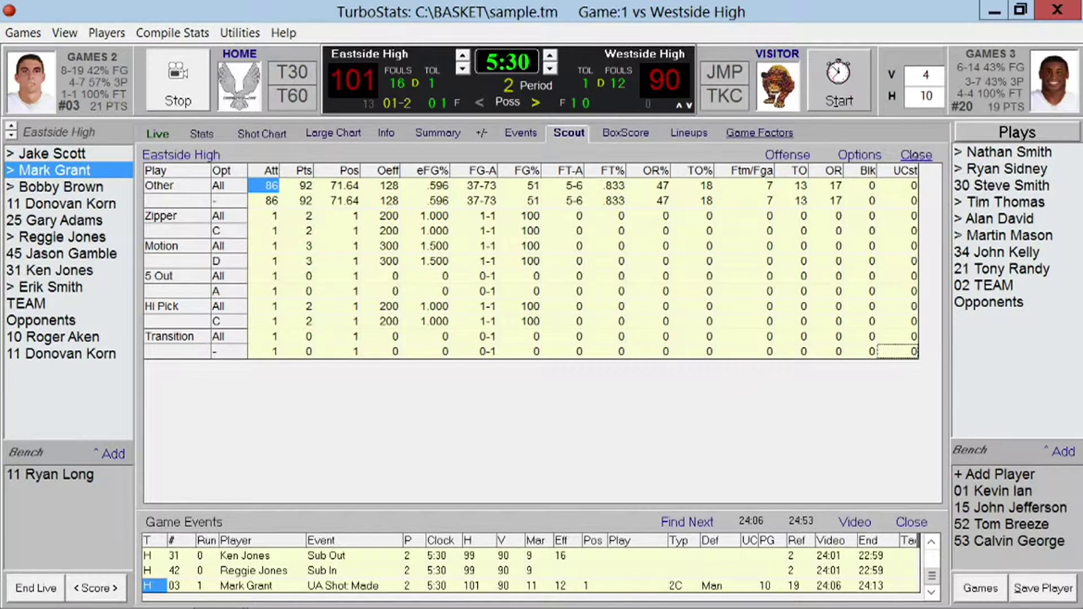
Step: Leave the scouting report and record a made, uncontested, unassisted three-point shot by Eastside 42 from the wing
click(916, 155)
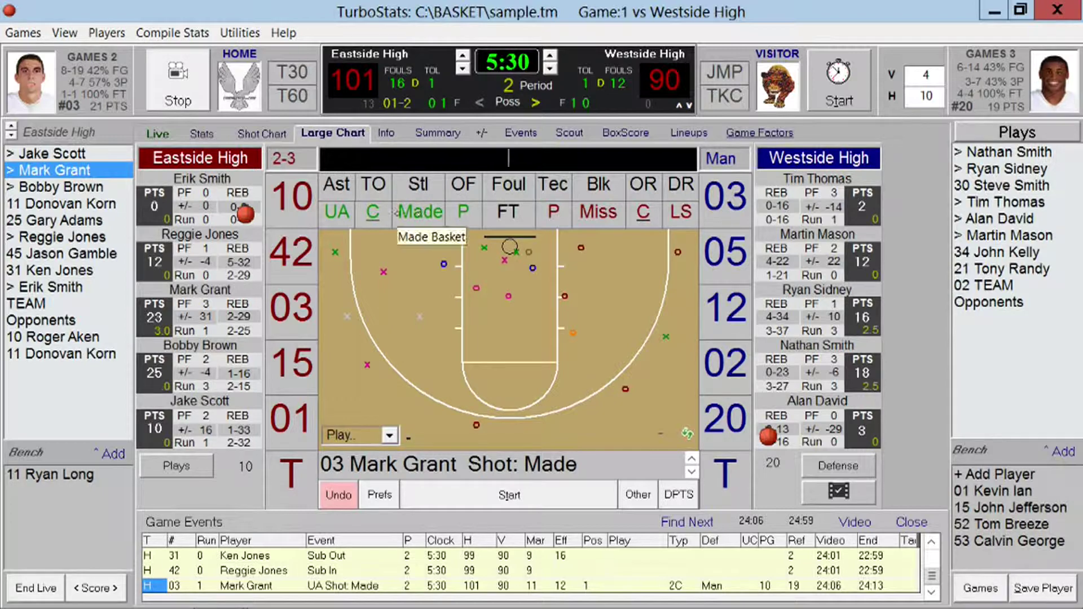
click(372, 212)
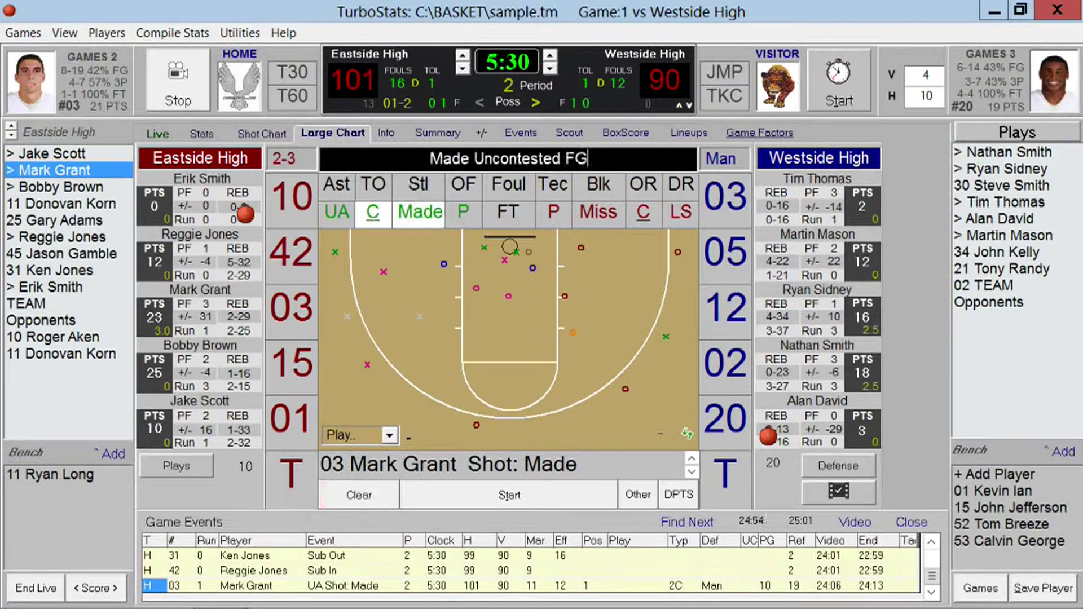
click(291, 268)
click(342, 284)
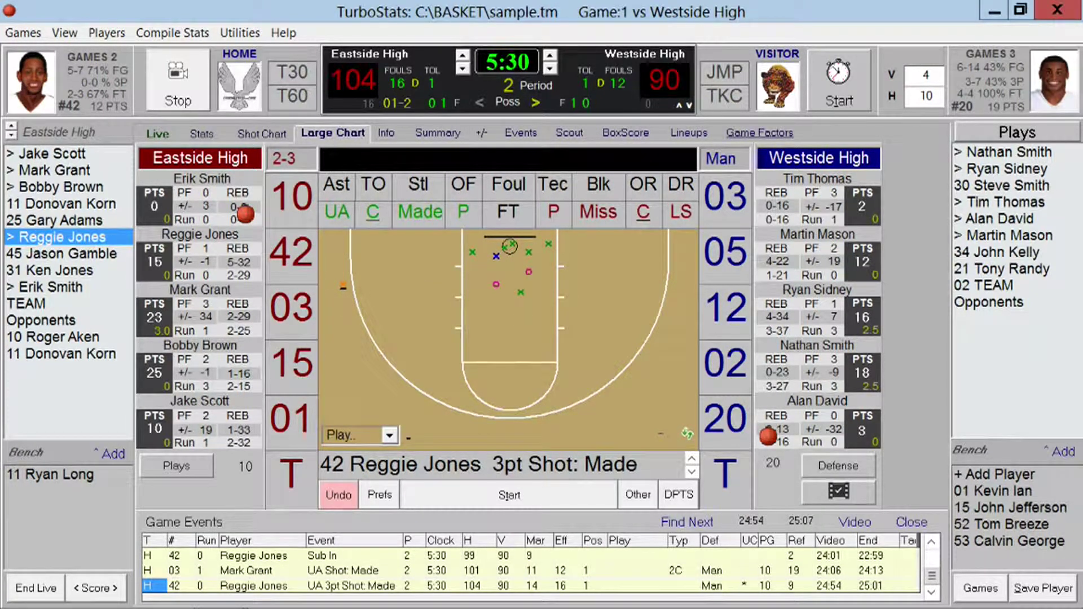
Step: Review the individual shot charts of Eastside 15 and 10 and Westside 03, 05 and 12 on the court
click(289, 363)
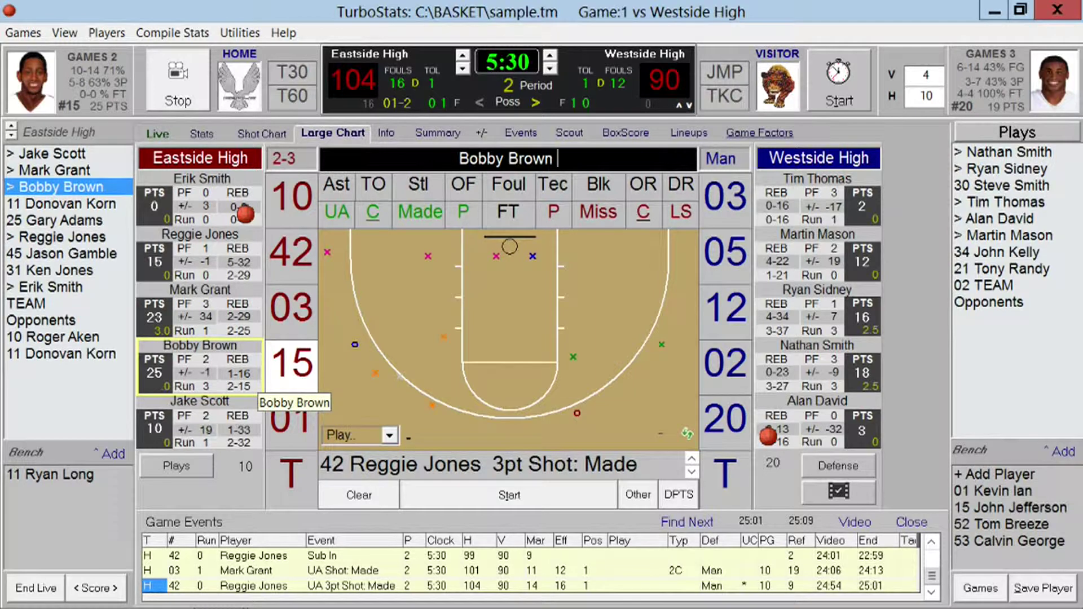
click(292, 196)
click(725, 196)
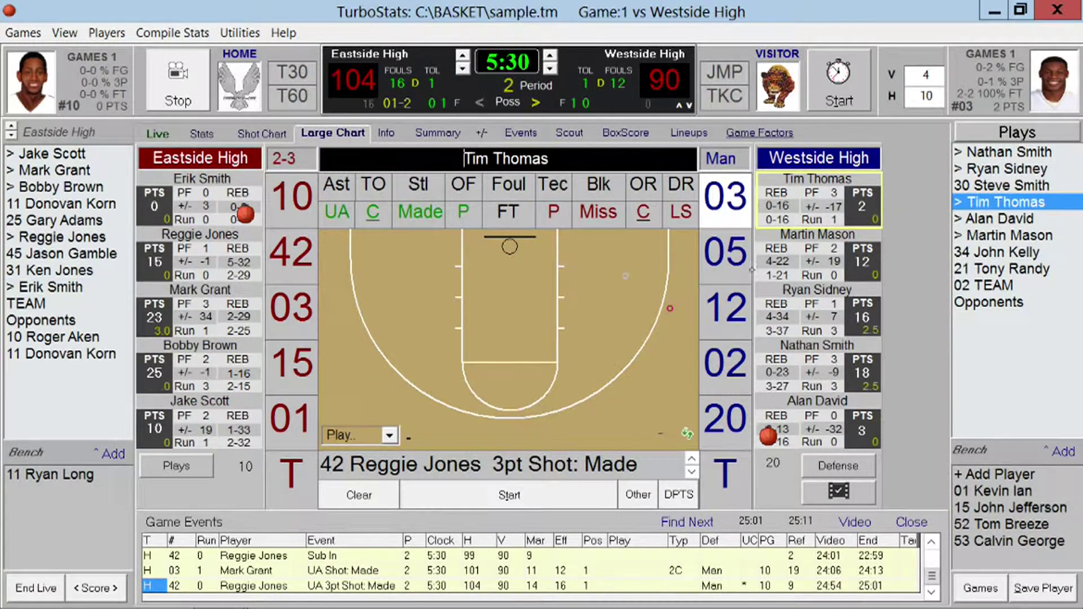
click(723, 264)
click(721, 296)
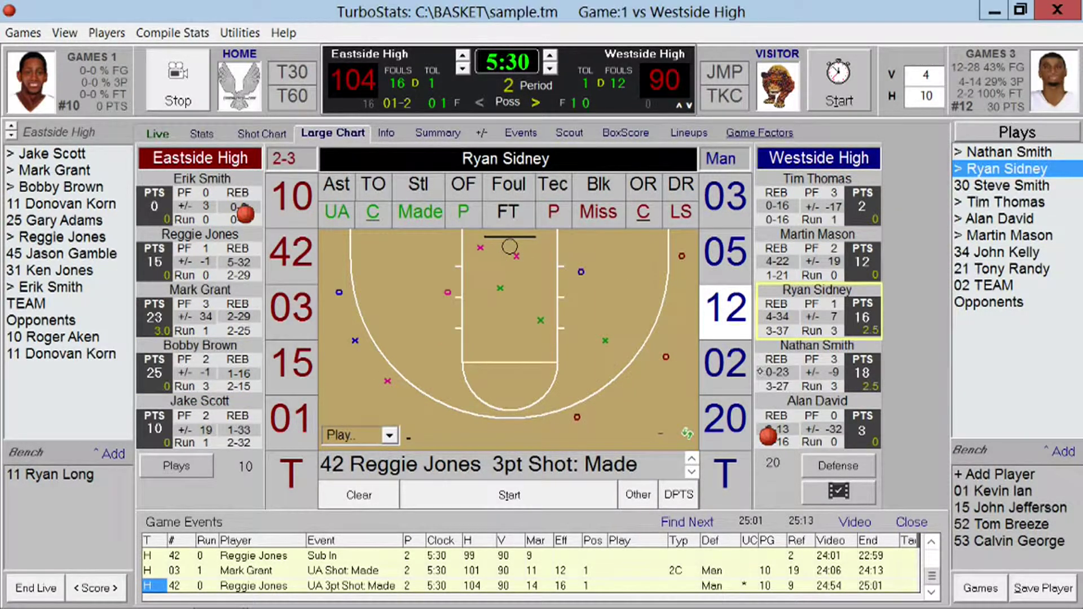
Step: Record a missed, uncontested three-point shot by Westside 02 from the wing, with the defensive rebound by Eastside 42
click(725, 363)
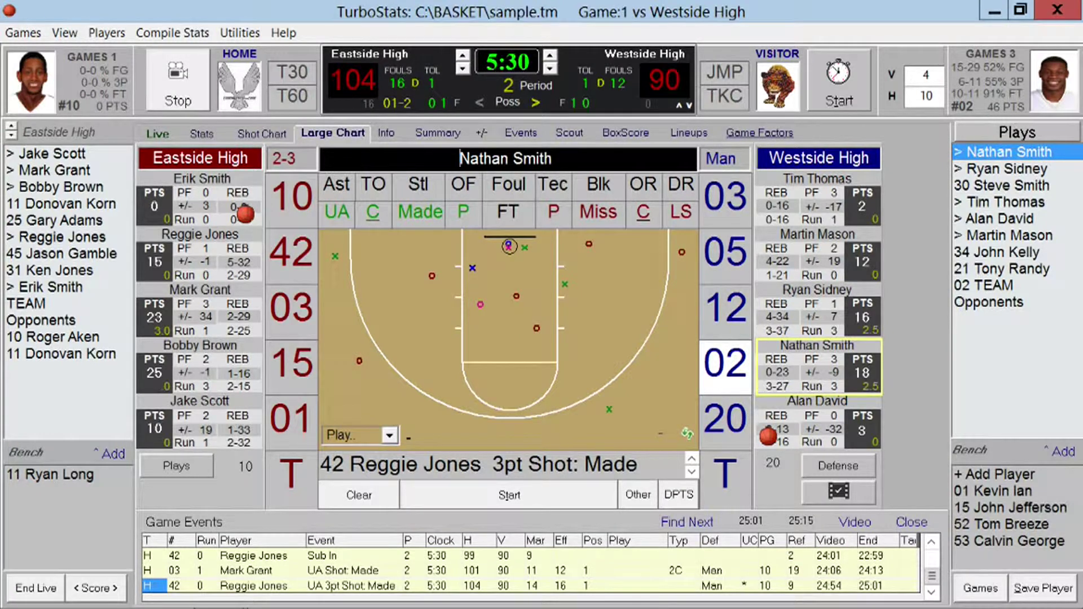
key(m)
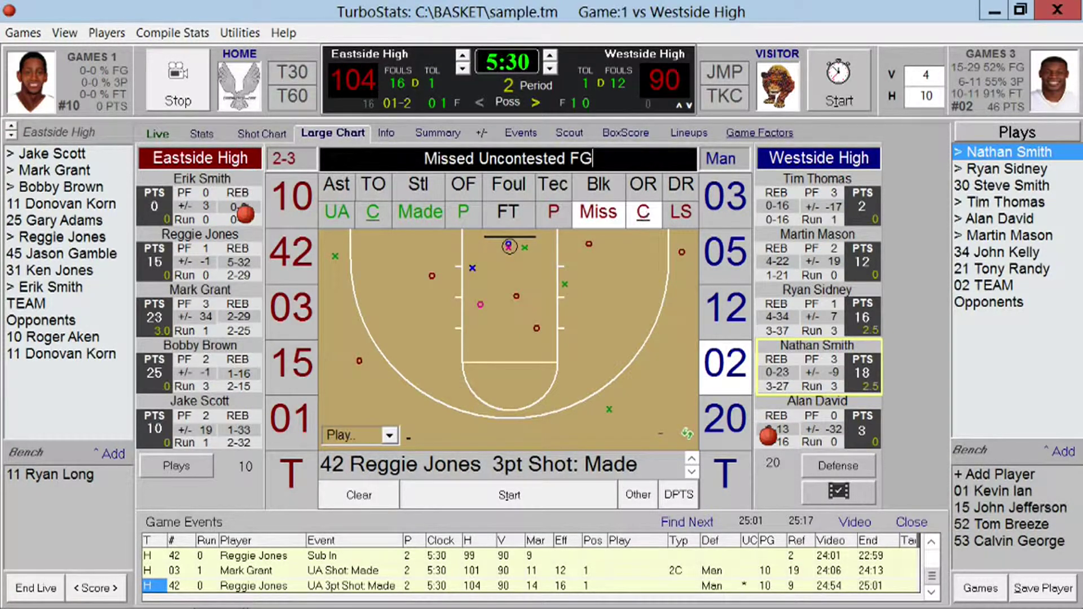
click(662, 327)
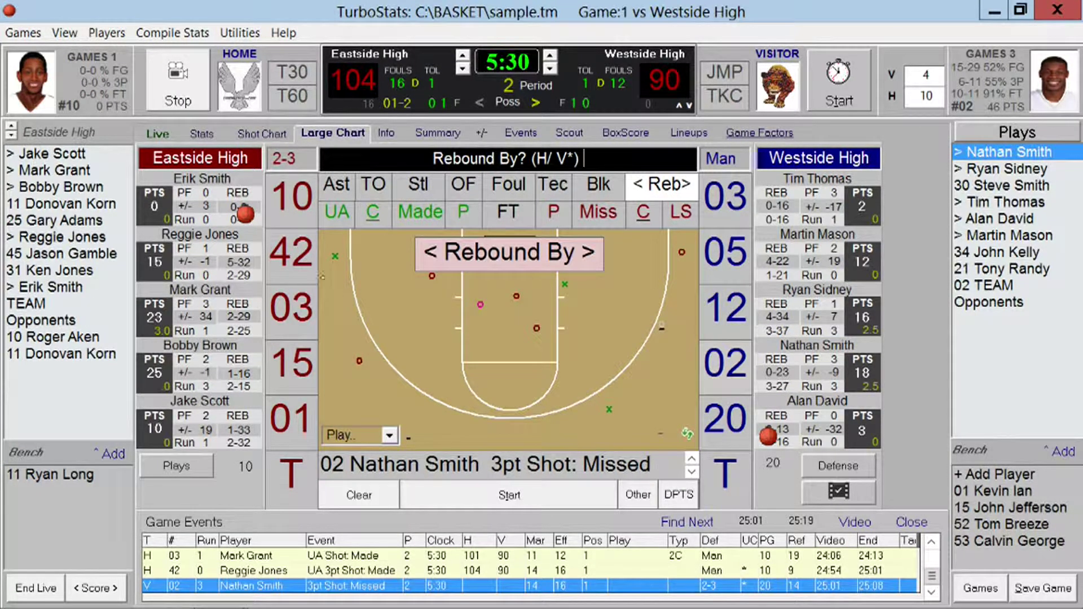
click(291, 251)
click(290, 251)
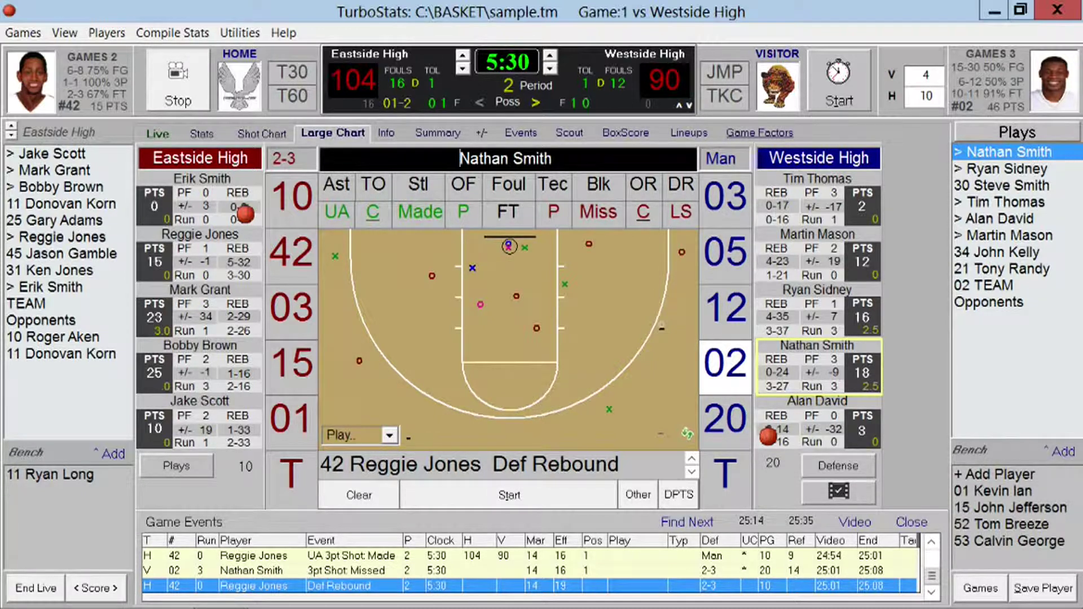
Step: Close the game events list and review the game factors comparison and scoring breakdown for both teams
click(911, 522)
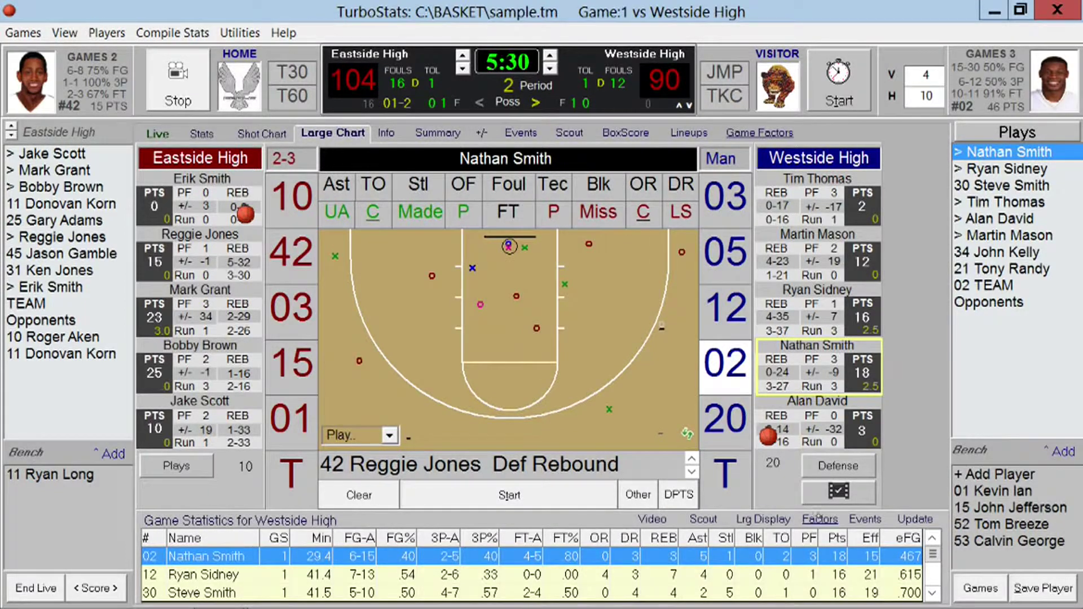
click(820, 519)
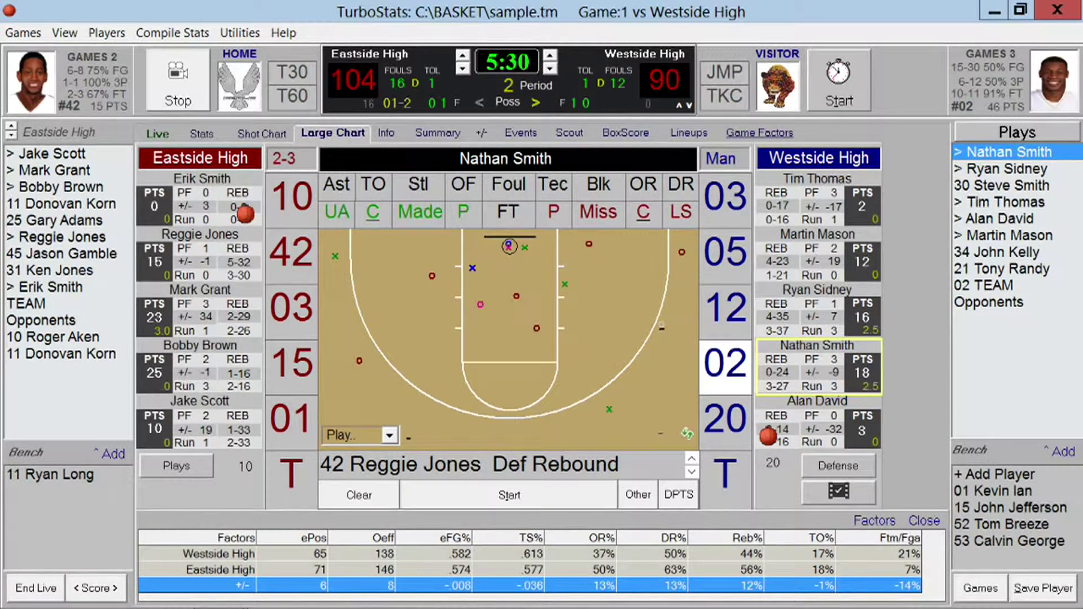
drag(248, 570, 468, 585)
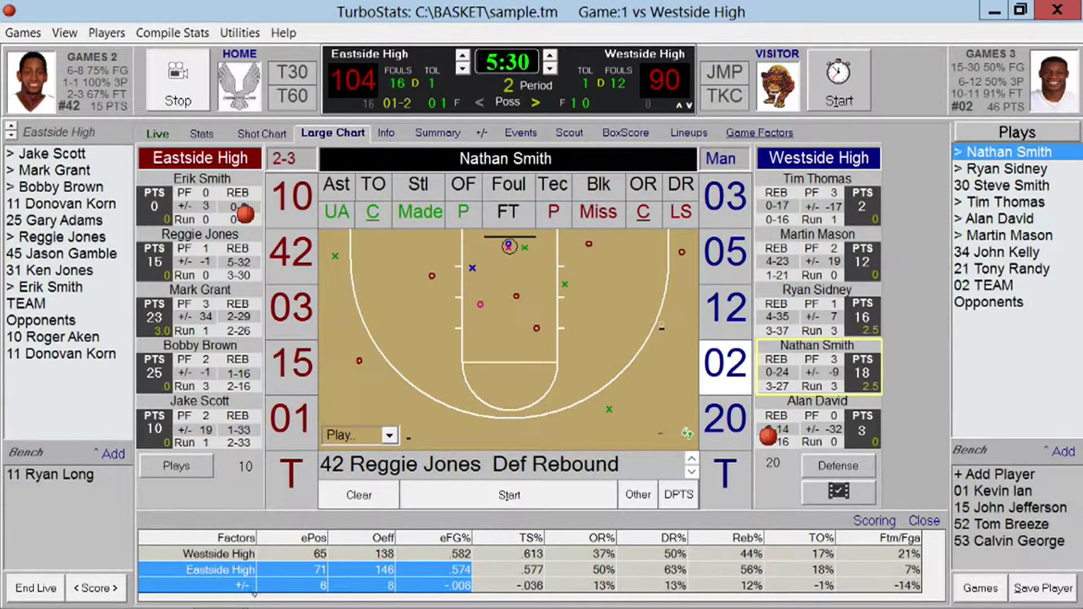
click(232, 584)
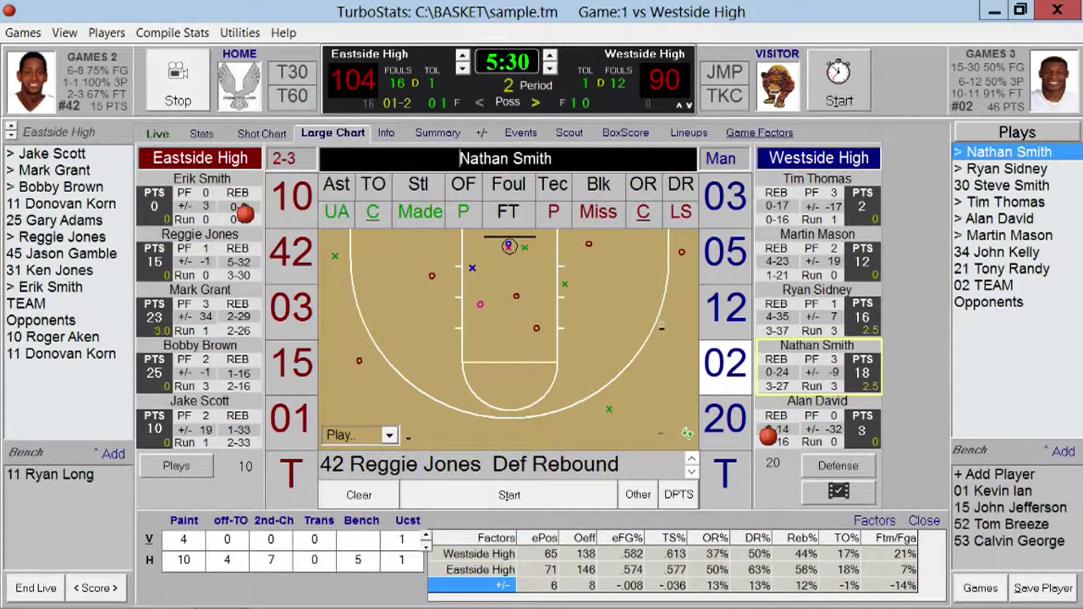
click(925, 519)
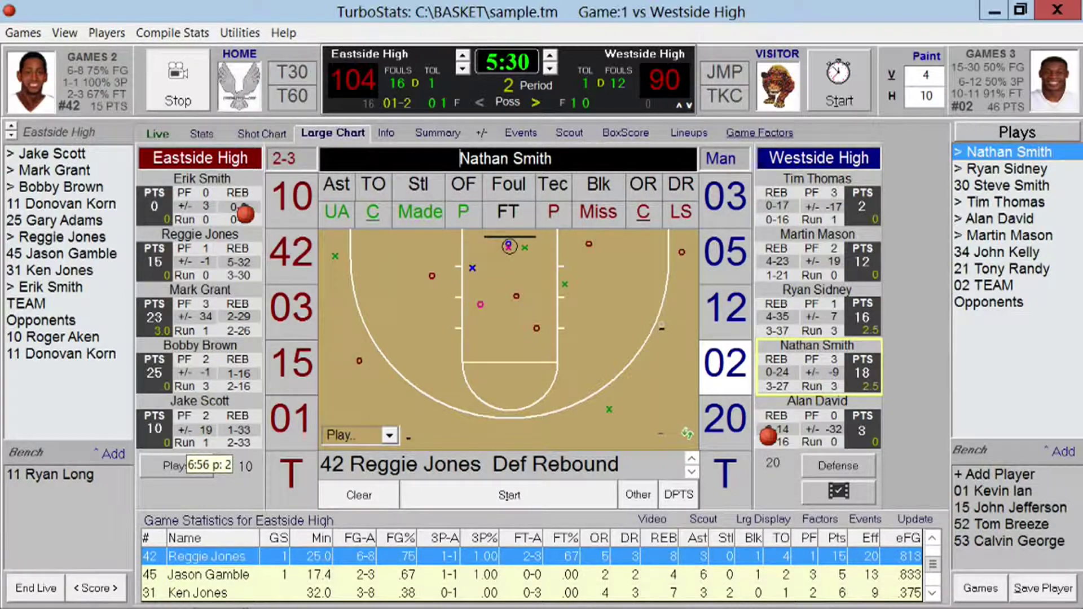
Step: Review the plus/minus player combinations for Eastside High and Westside High, close the report and clear the selected player
click(481, 133)
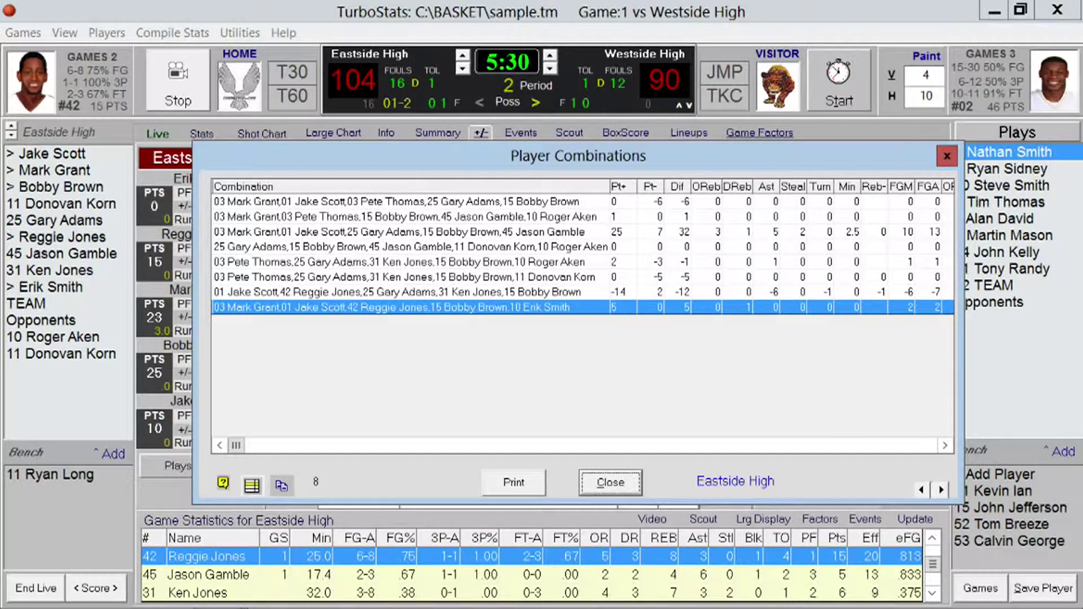
click(738, 480)
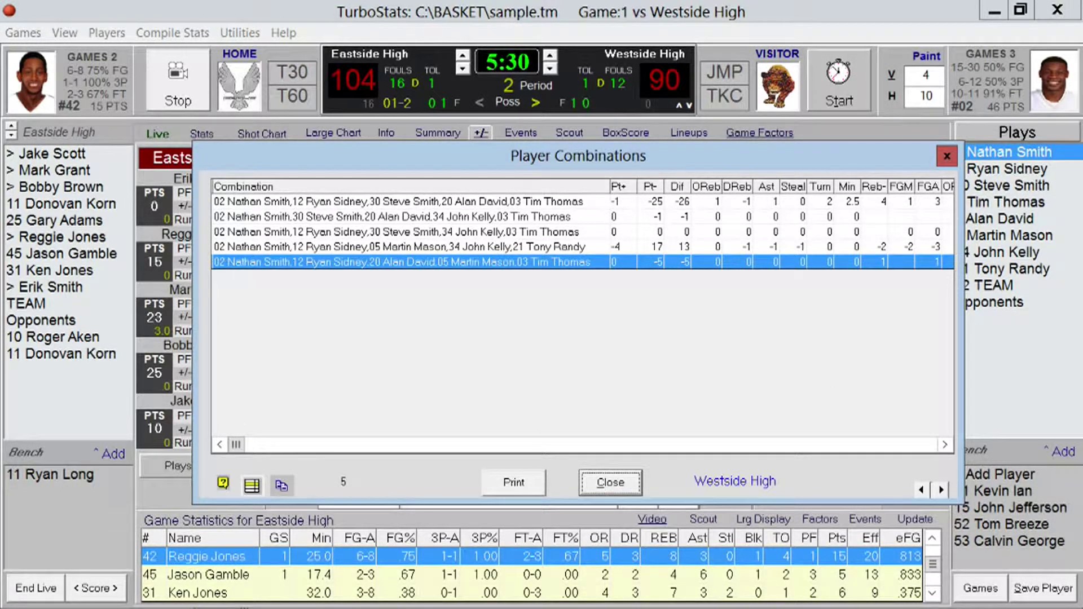
click(614, 480)
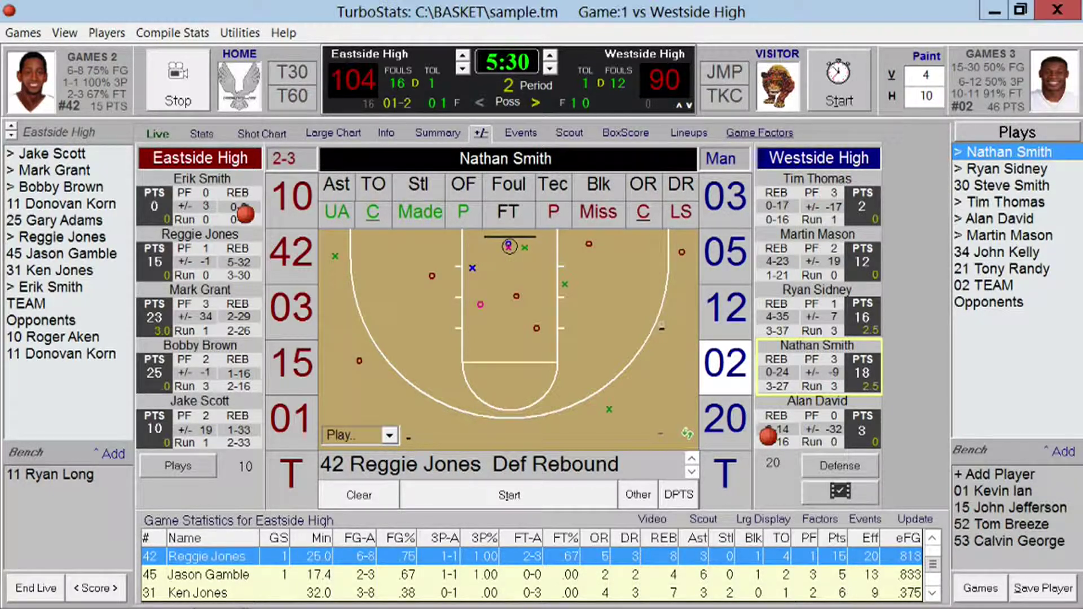
click(338, 495)
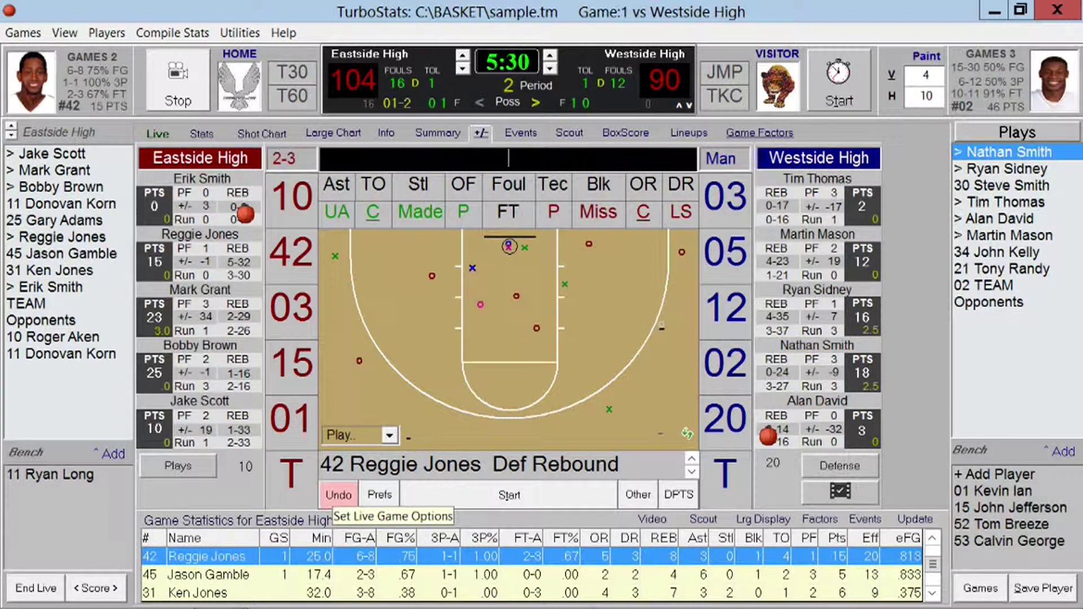
click(725, 419)
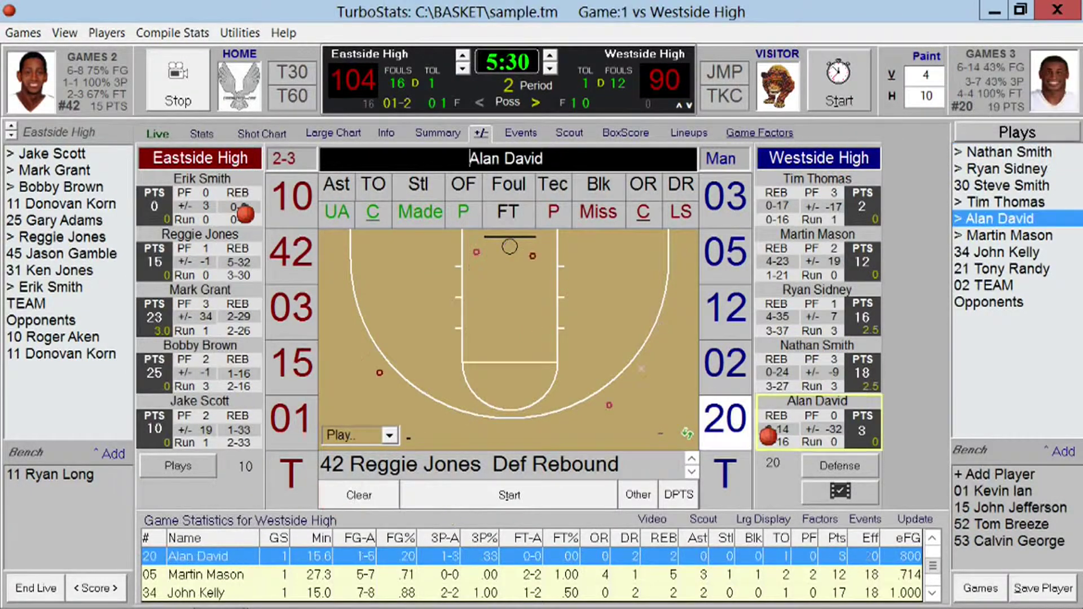
click(724, 420)
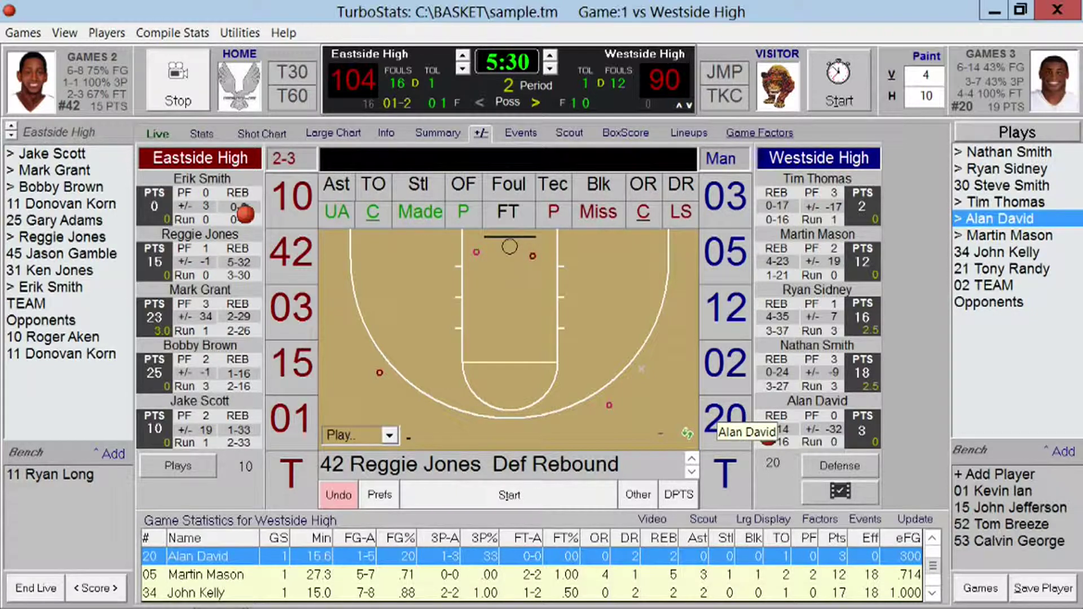
Step: Enable the defensive points prompt for both home and opponent in the AutoComplete live game settings
click(380, 494)
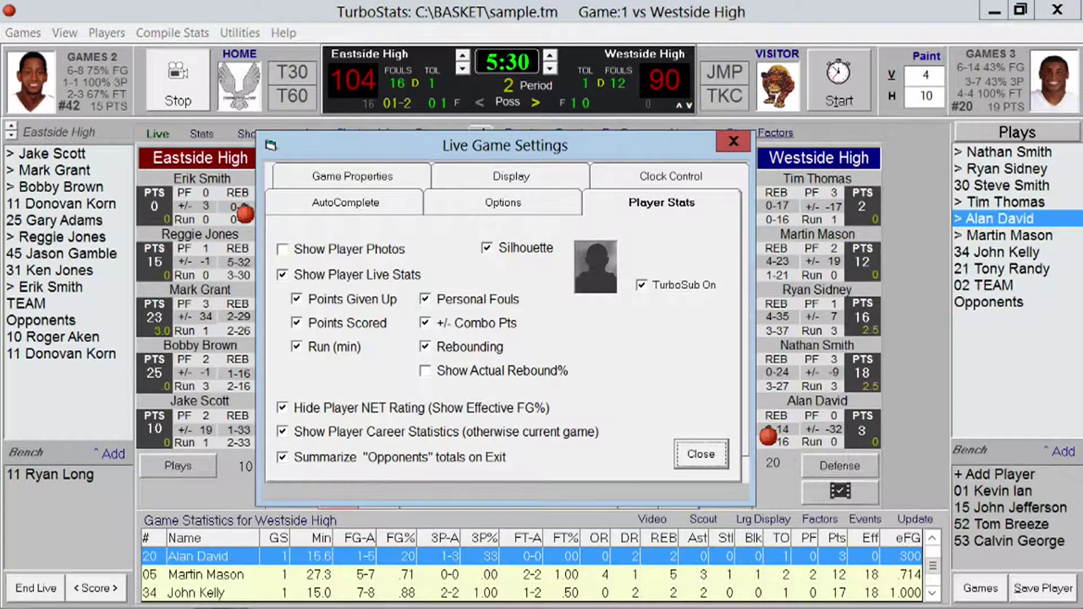
click(345, 201)
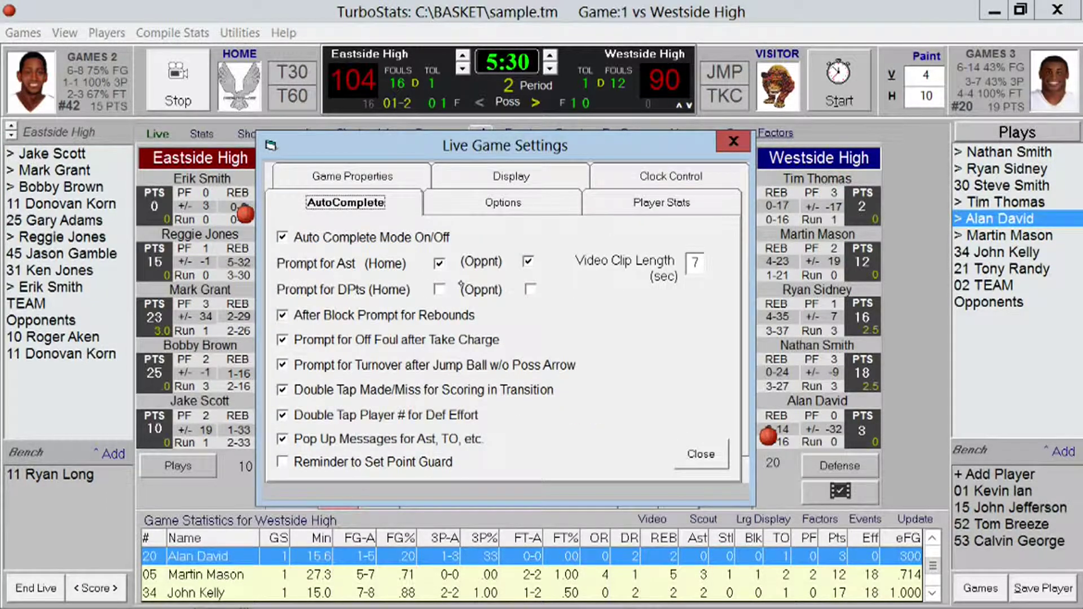
click(439, 289)
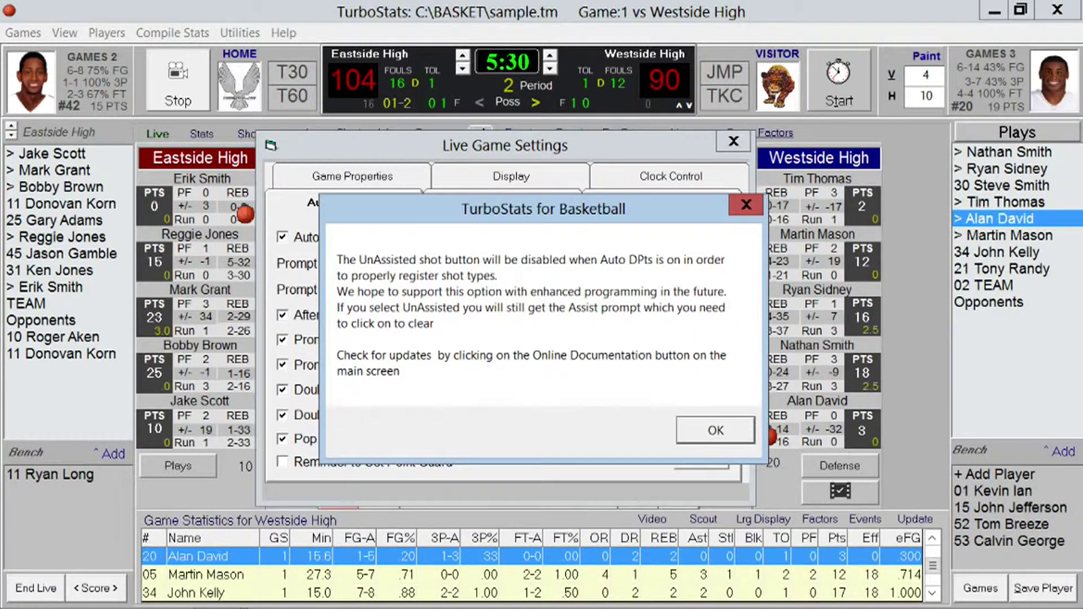
click(715, 430)
click(523, 291)
click(714, 429)
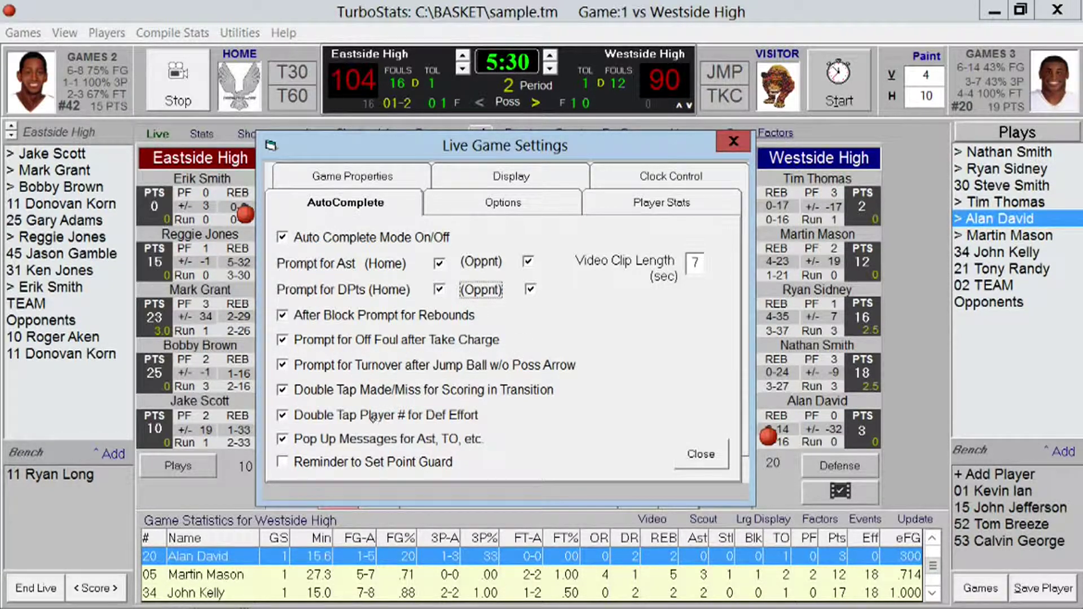
click(701, 454)
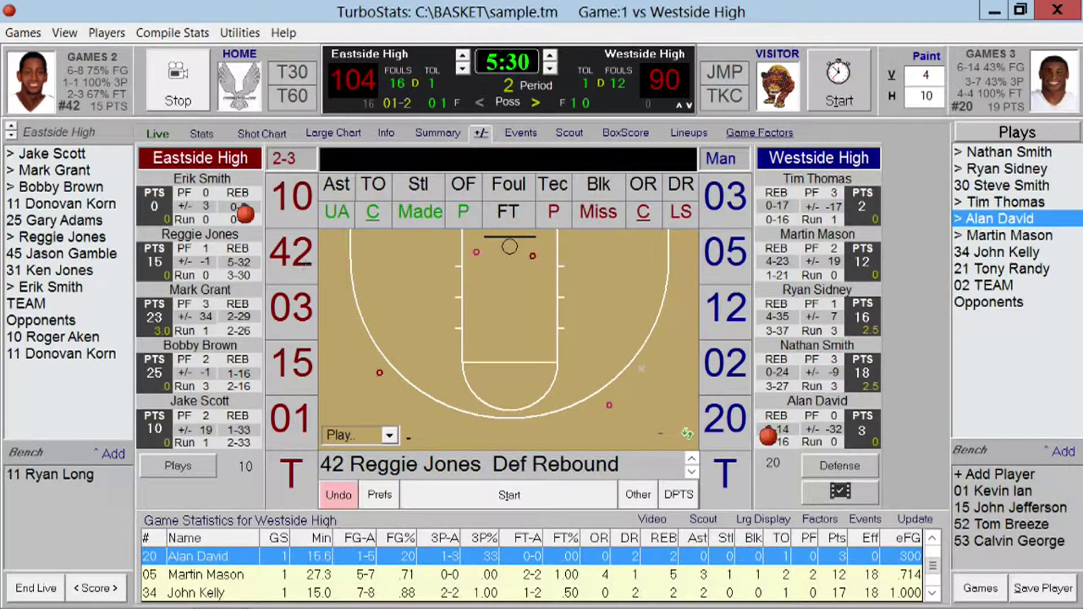
Step: Record a made three-point shot by Eastside 42 from outside the arc and skip the assist
click(63, 237)
click(420, 211)
click(351, 326)
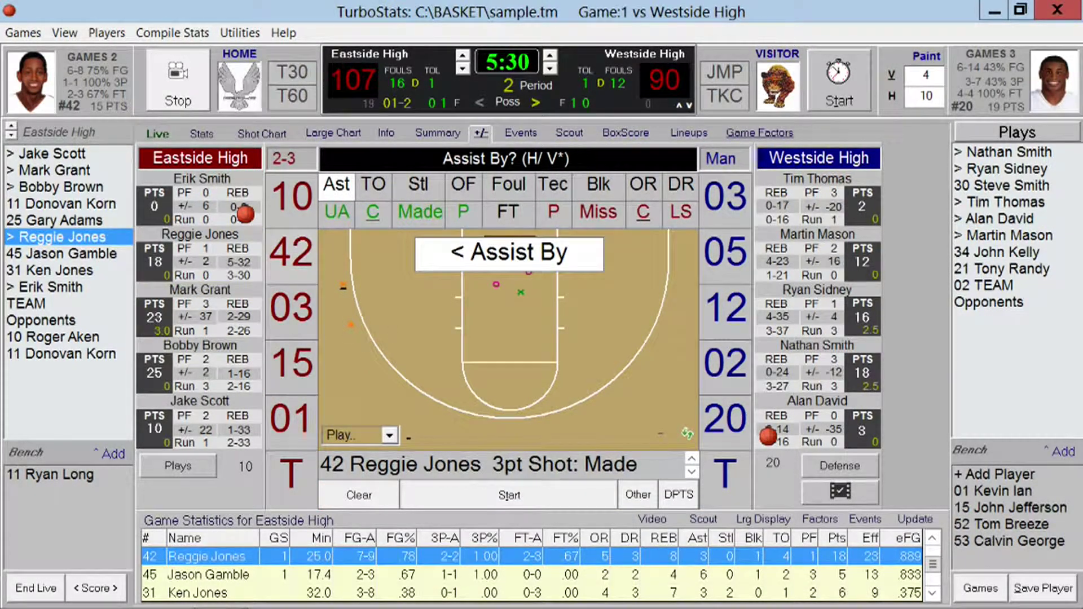
key(Return)
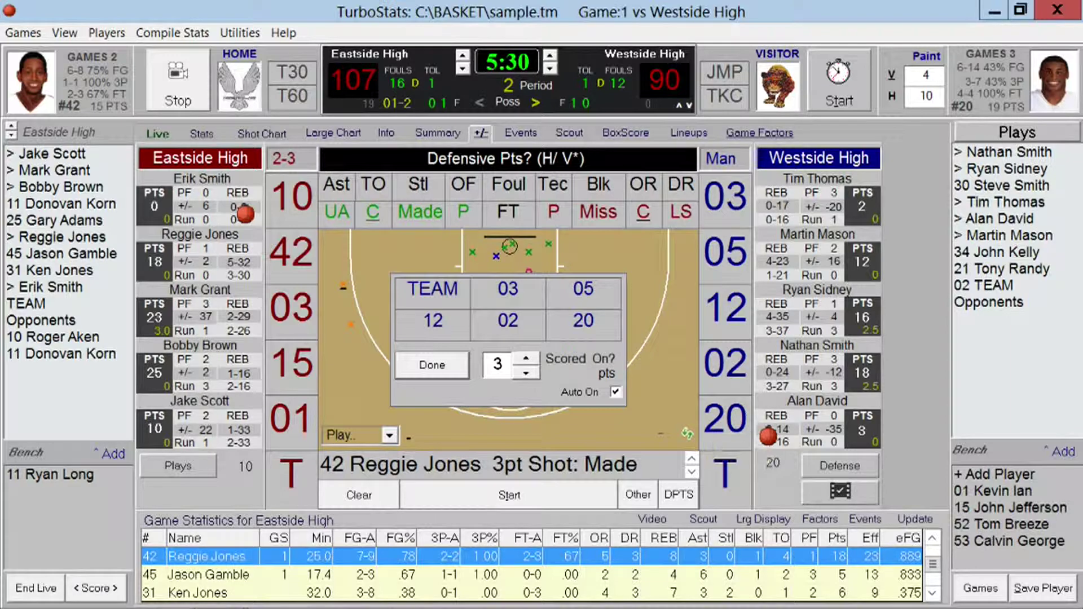
Step: Charge the 3 defensive points scored on to Westside 12 and 02 jointly
click(435, 319)
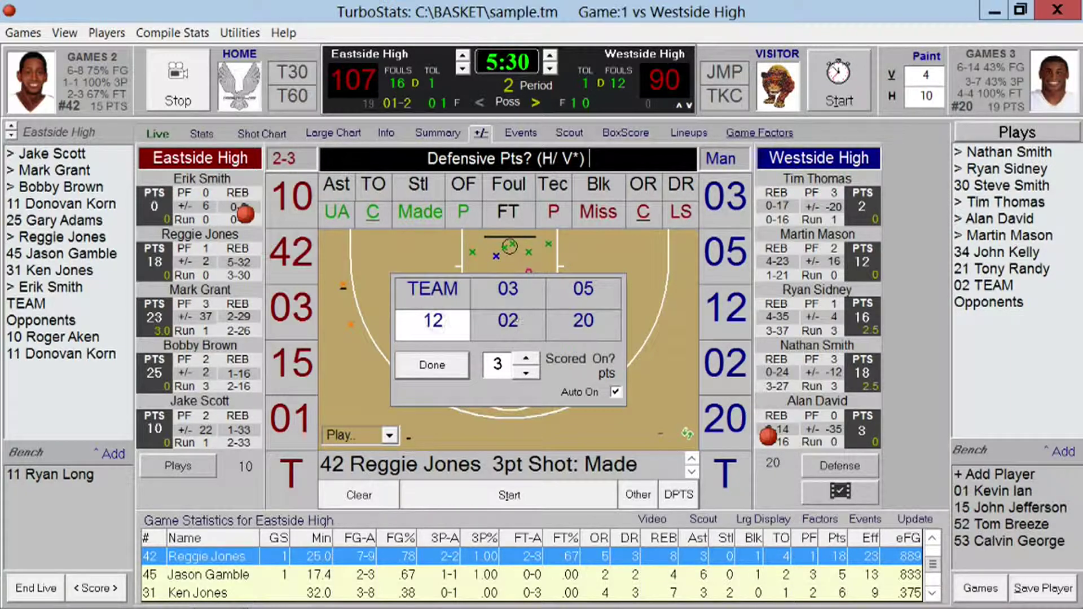
click(510, 321)
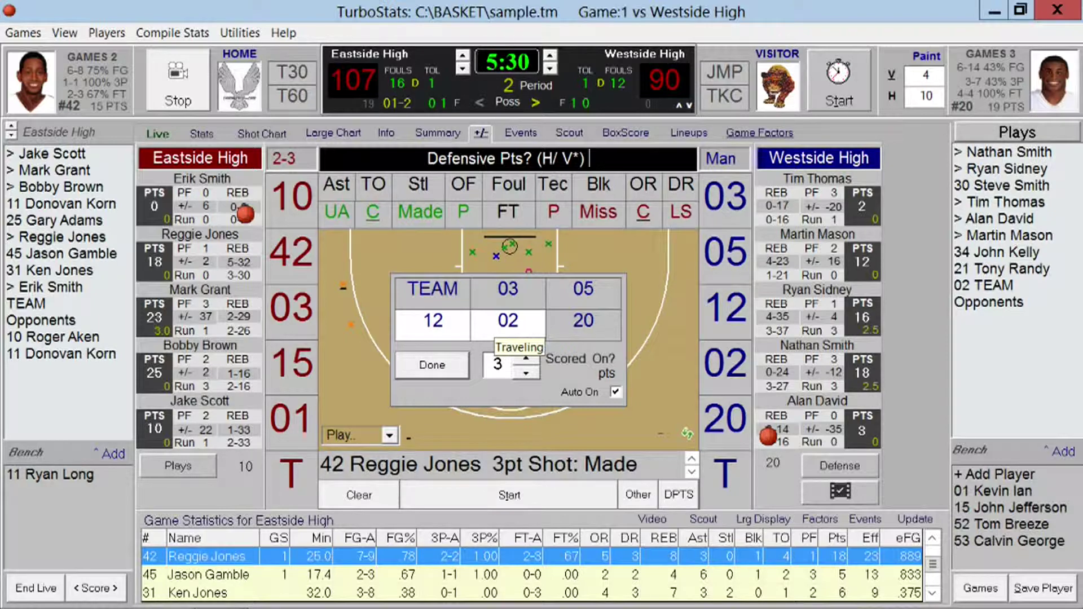
click(435, 361)
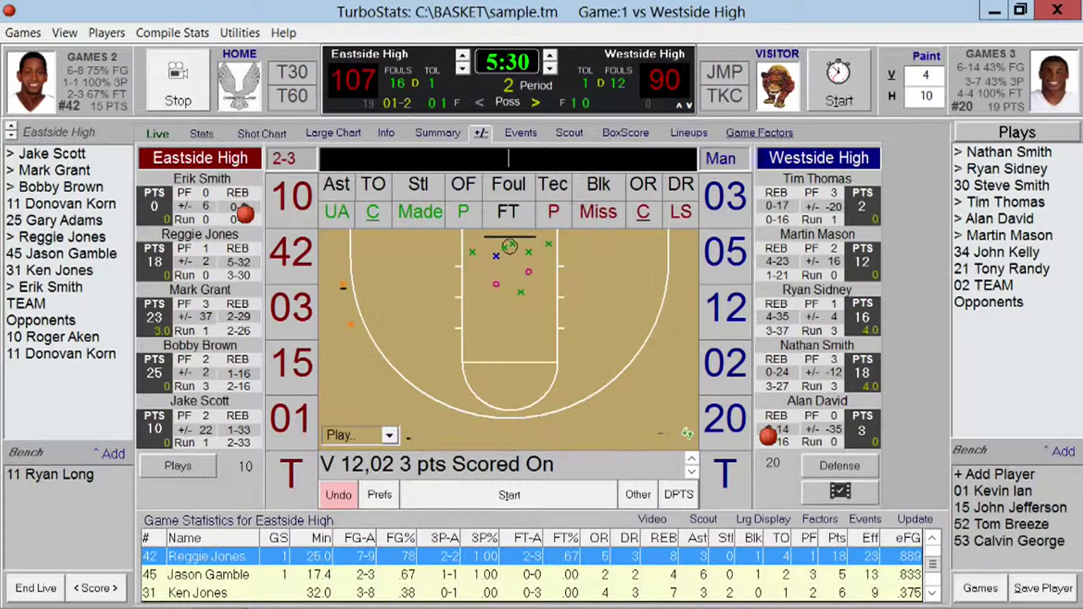
Step: Manually charge 2 defensive points scored on to Westside 03
click(732, 198)
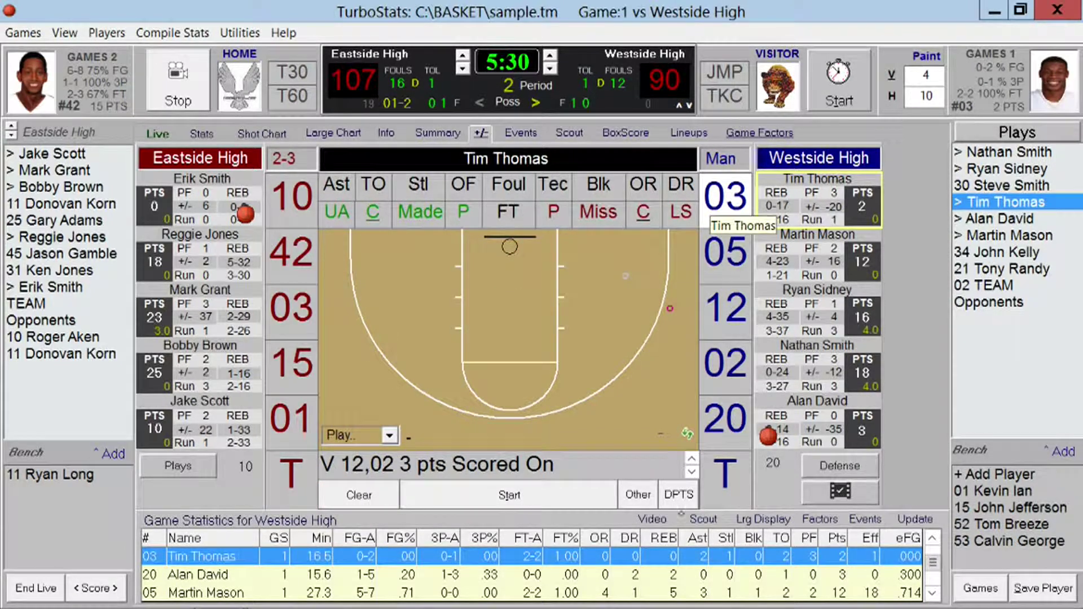
click(680, 493)
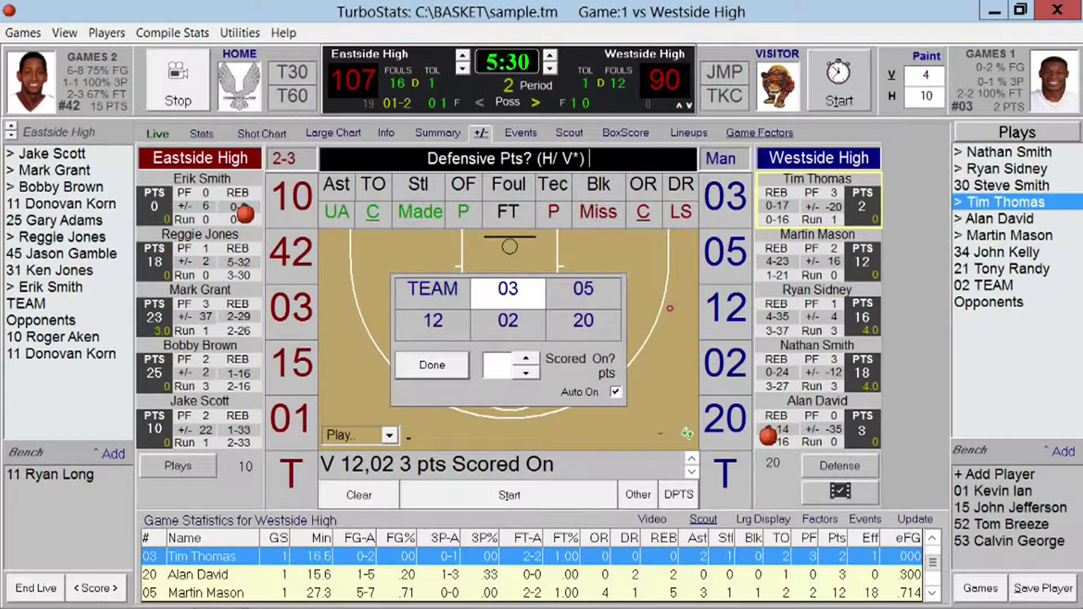
click(525, 357)
click(446, 362)
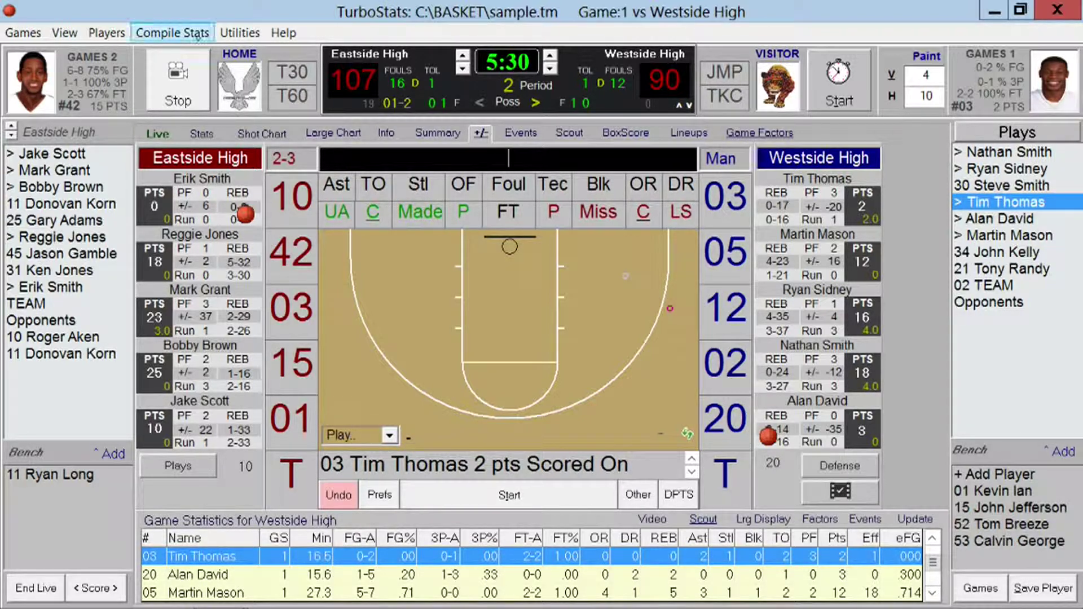
Step: Preview the current game's printable shot charts for the selected Eastside players, two by three per page, and close the preview and print setup
click(172, 33)
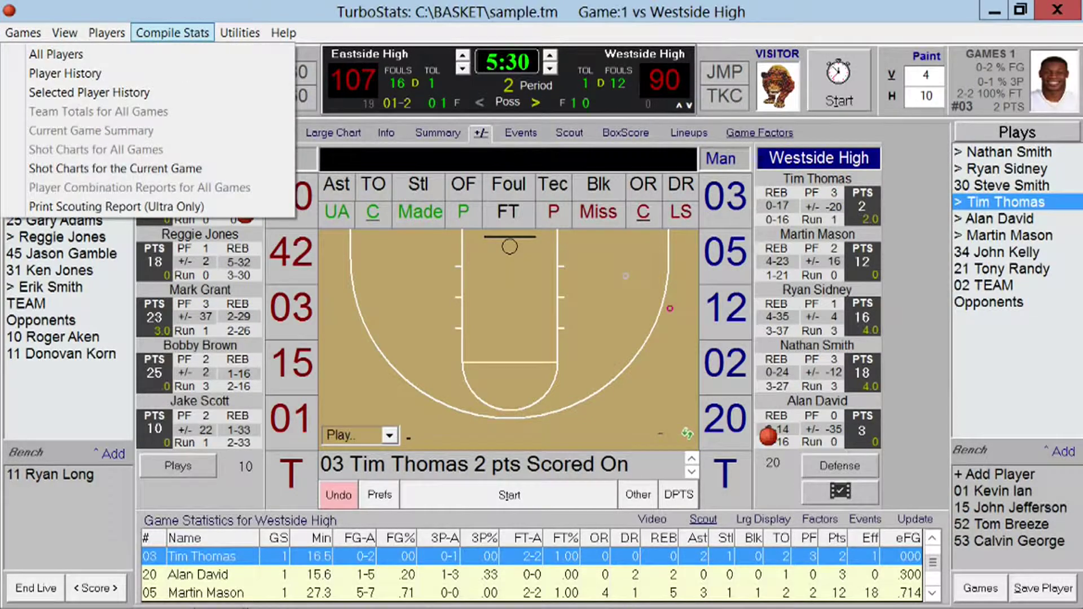
click(156, 168)
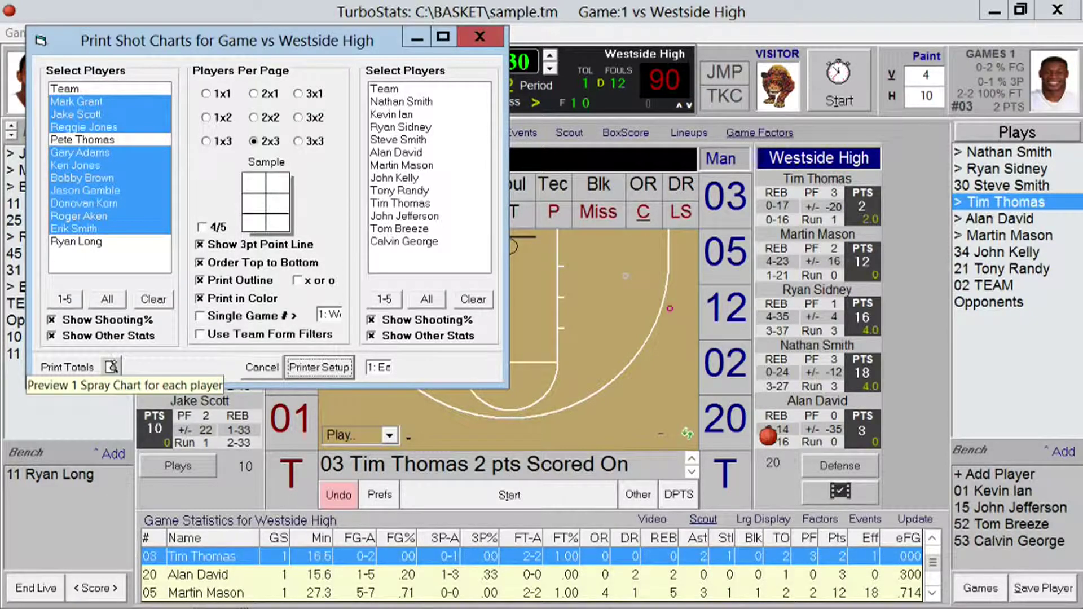
click(111, 367)
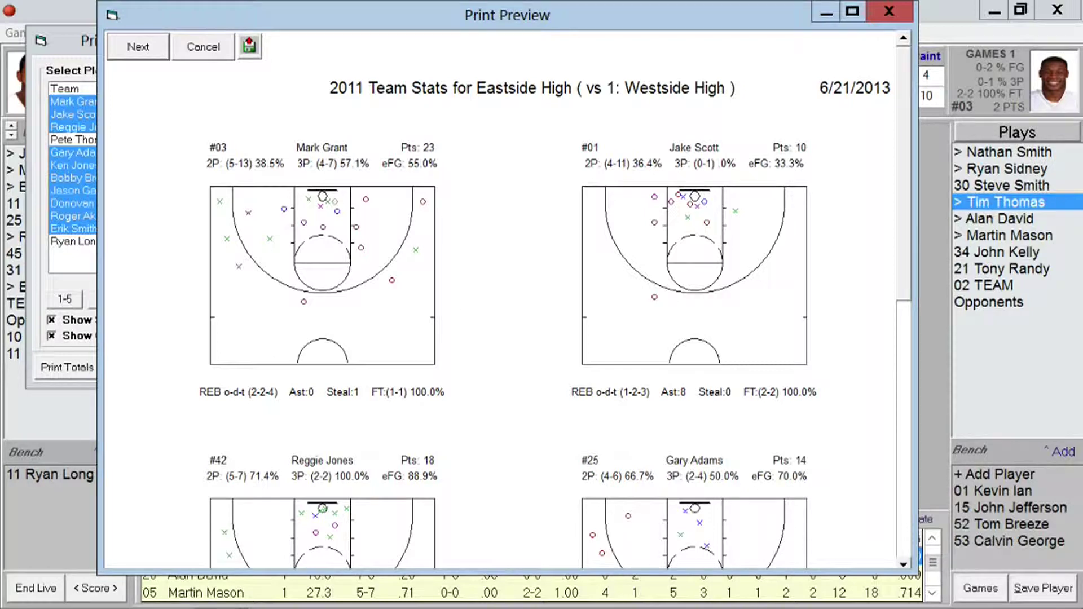
mouse_move(908, 187)
mouse_down()
mouse_move(907, 444)
mouse_move(905, 202)
mouse_up()
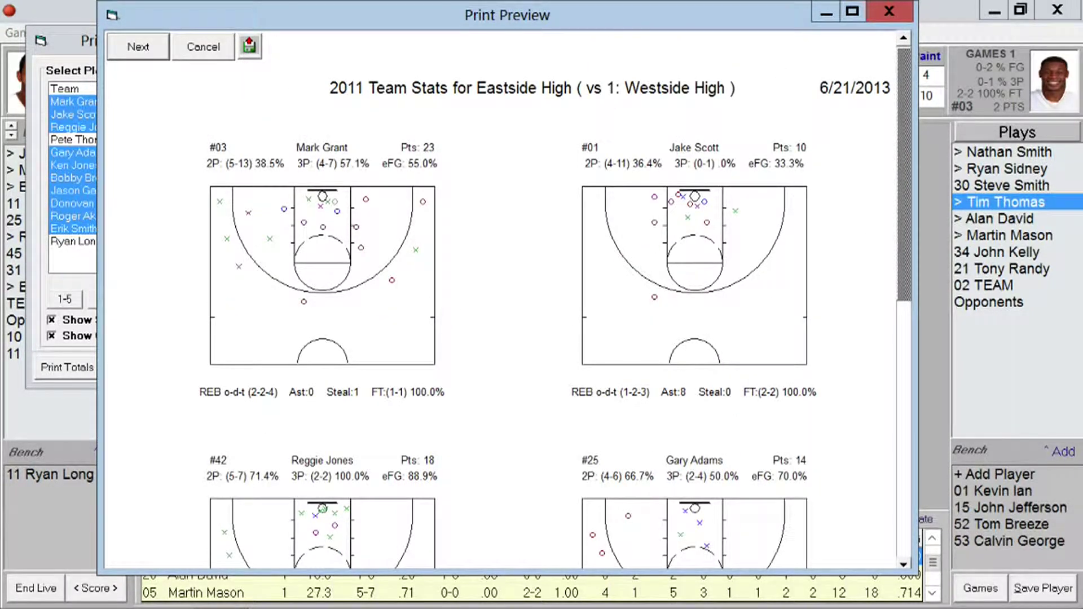
click(890, 11)
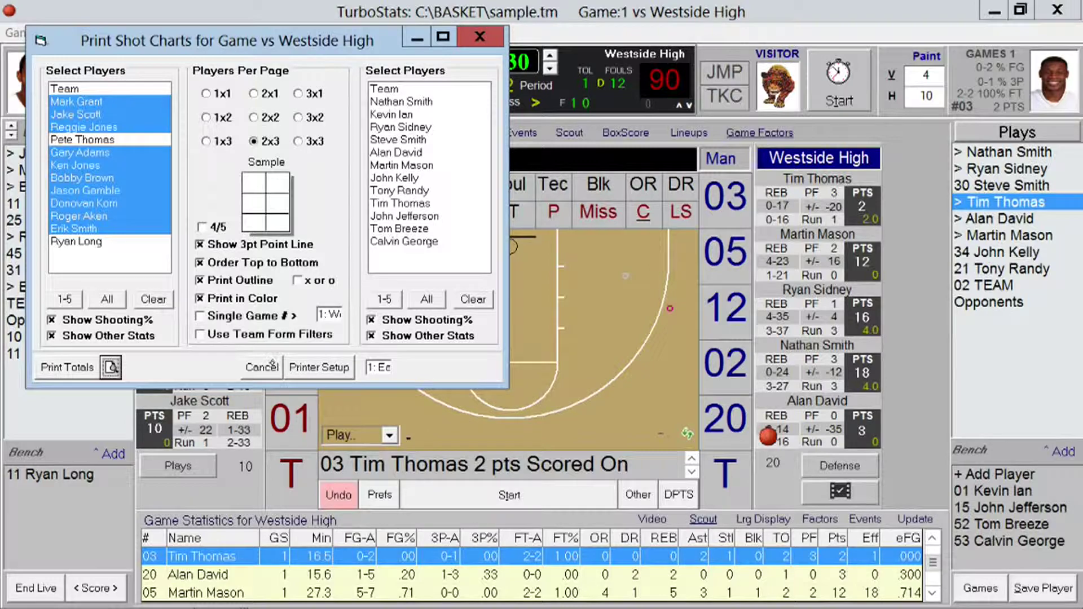
click(265, 367)
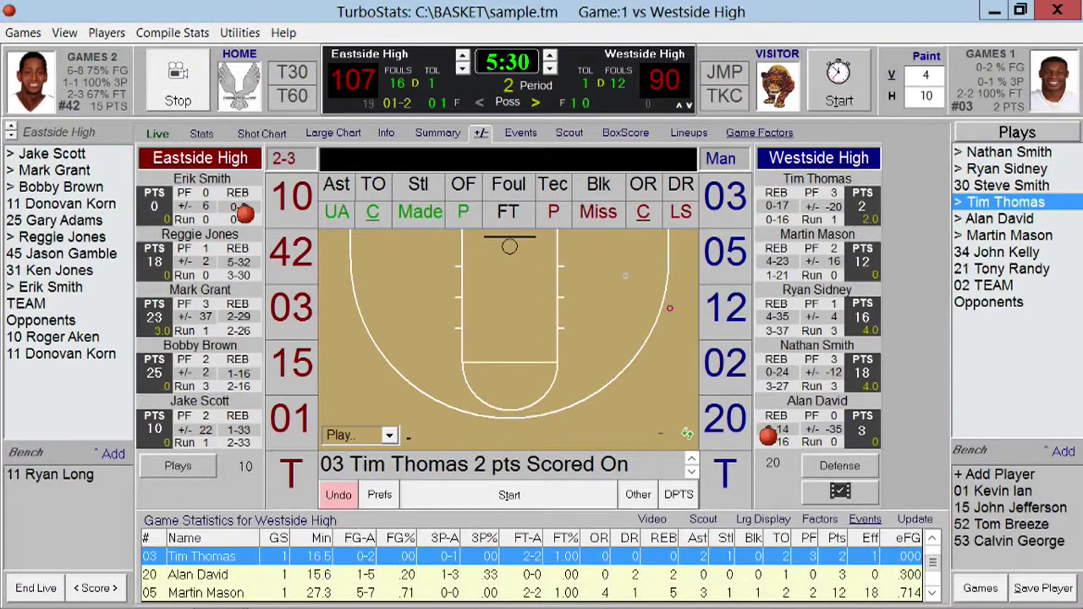
Step: Show the game events log, and stop and restart the video sync with the event log
click(864, 519)
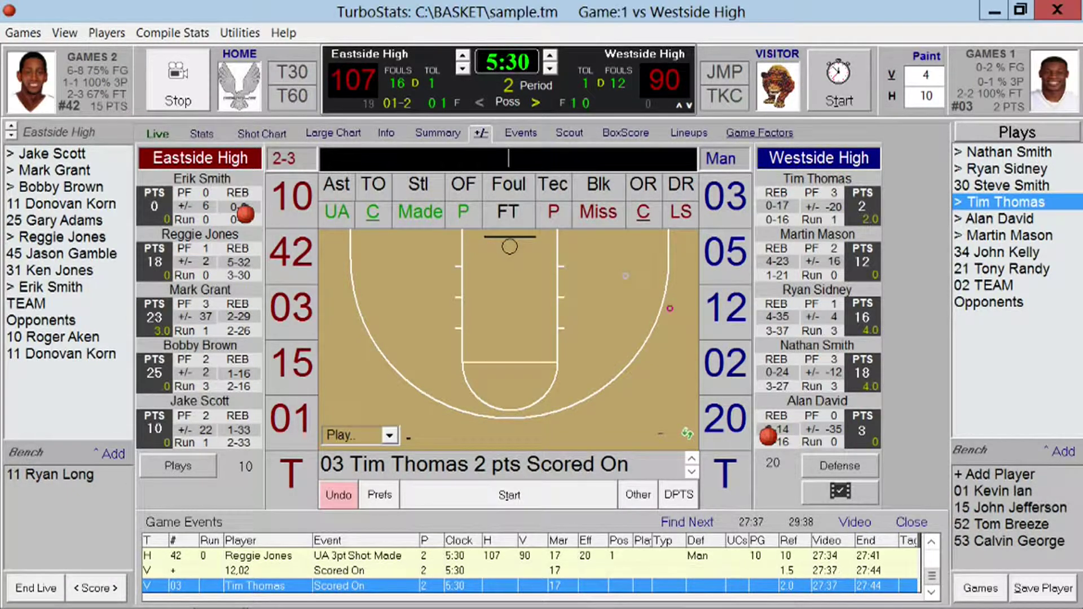
click(175, 85)
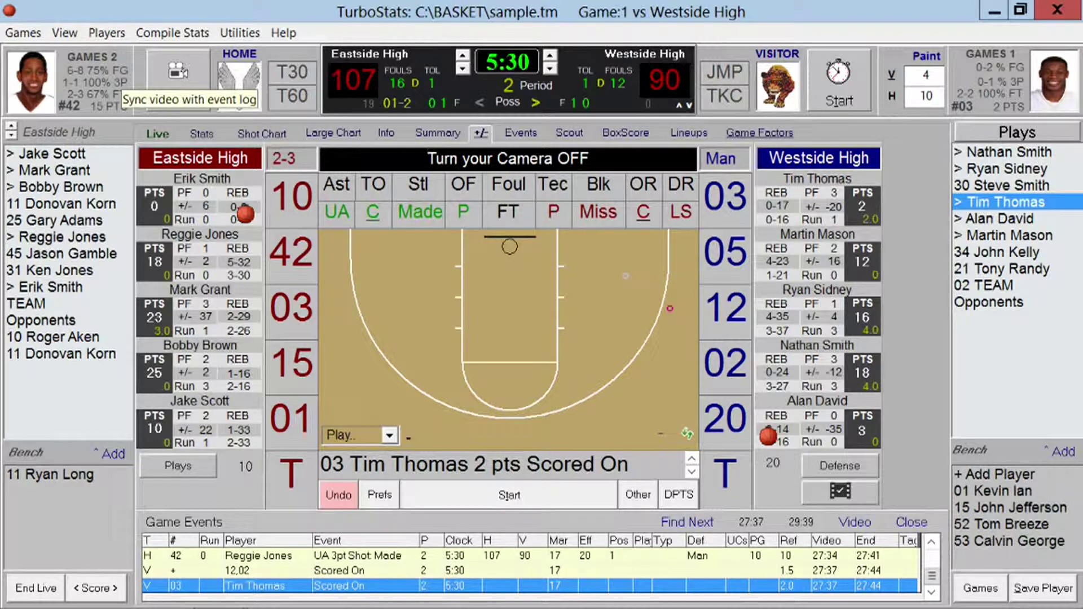
click(178, 70)
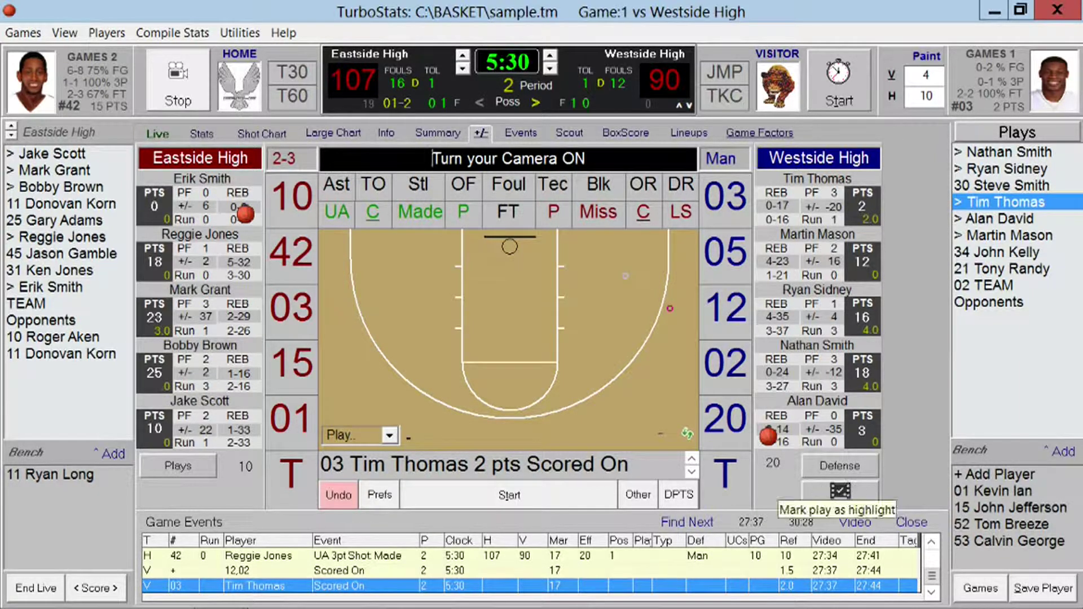
Step: Mark the play as a highlight and record a made three-point shot by Eastside 03, skipping the assist
click(840, 490)
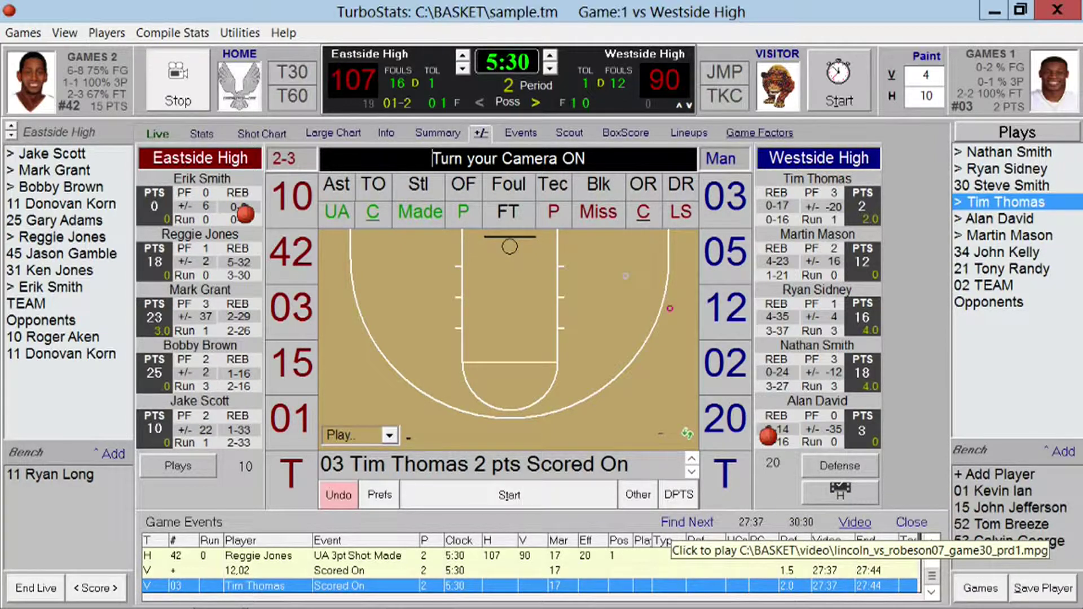
click(871, 490)
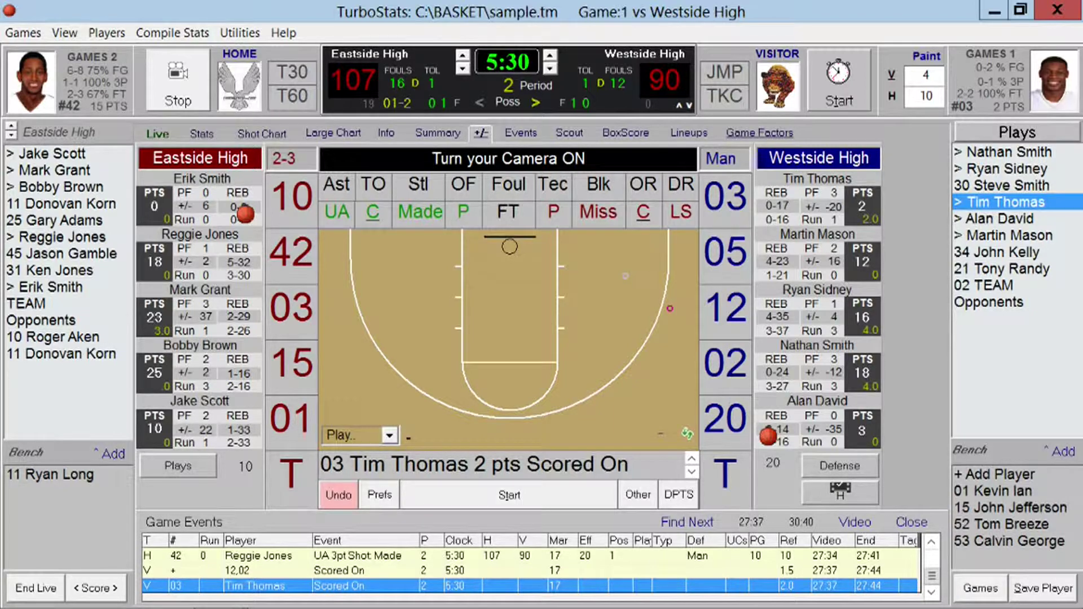
click(290, 307)
click(421, 220)
key(h)
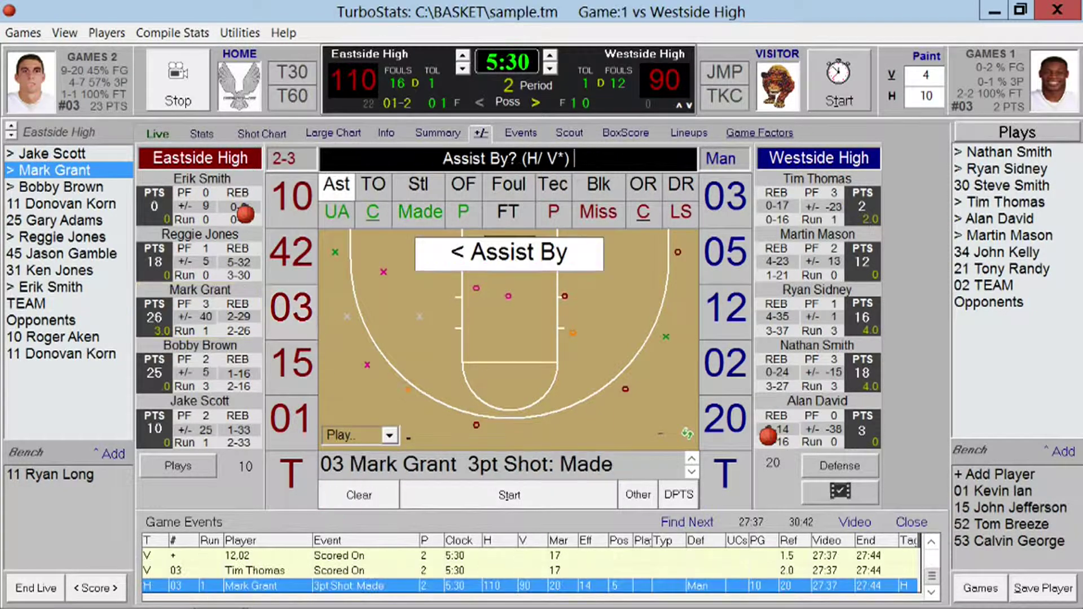
key(Return)
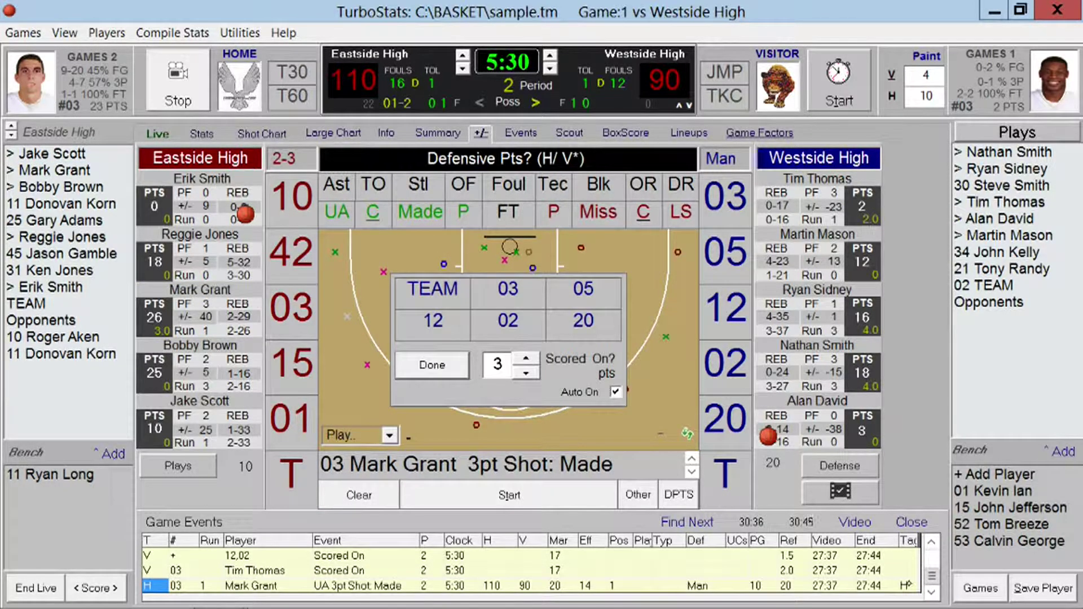